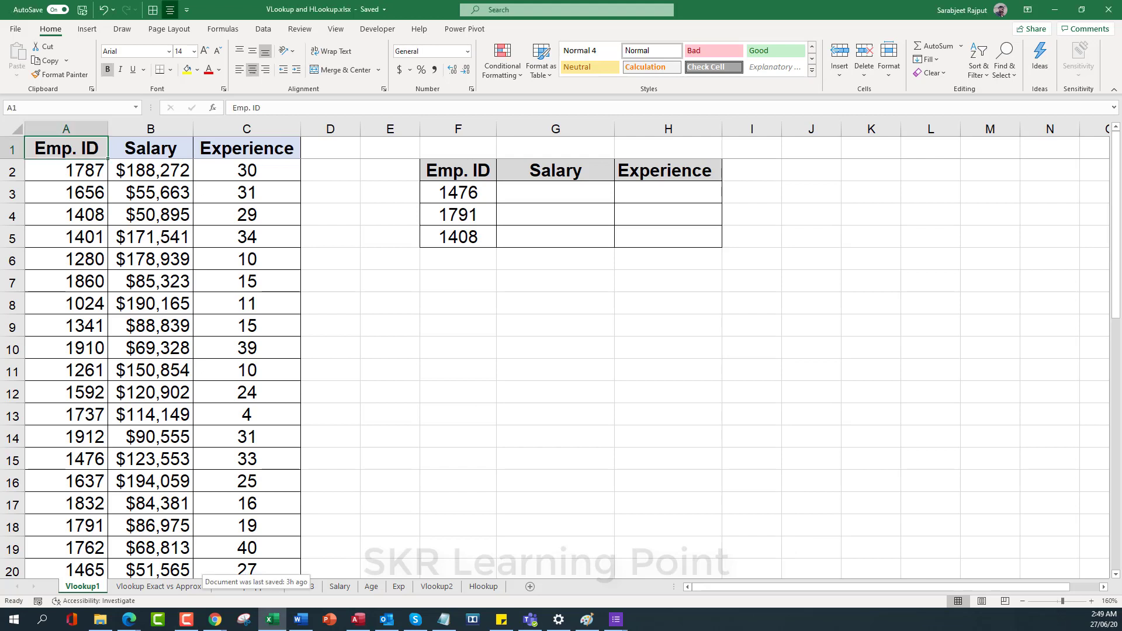
Point out the source table's Emp. ID, Salary and Experience columns and the three IDs to look up
left_click(528, 209)
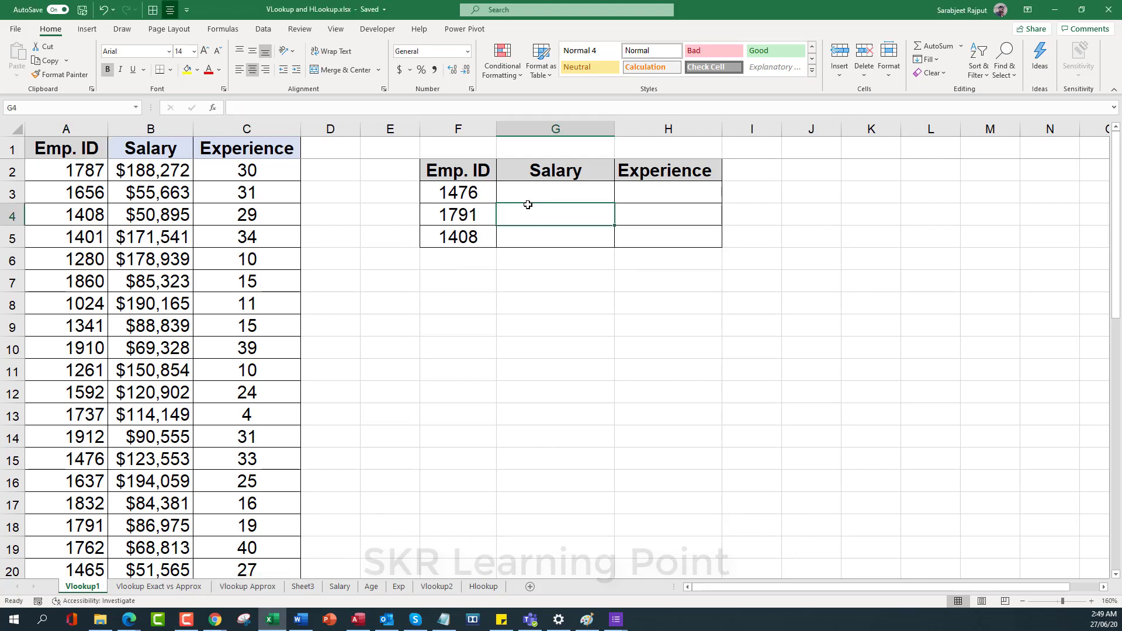
left_click(68, 152)
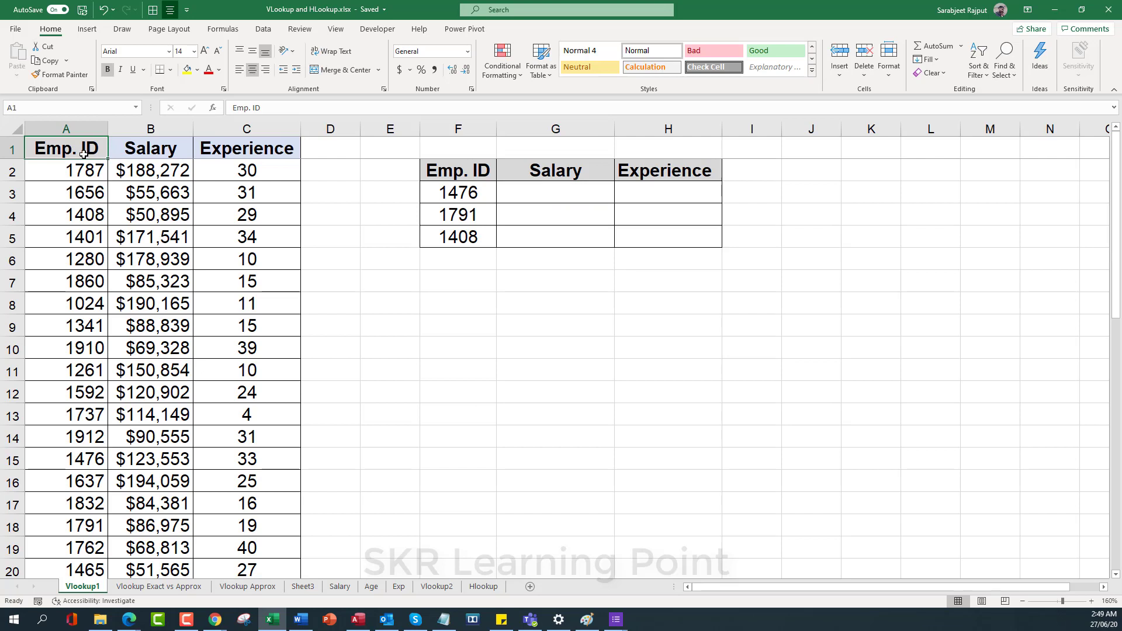
left_click(180, 153)
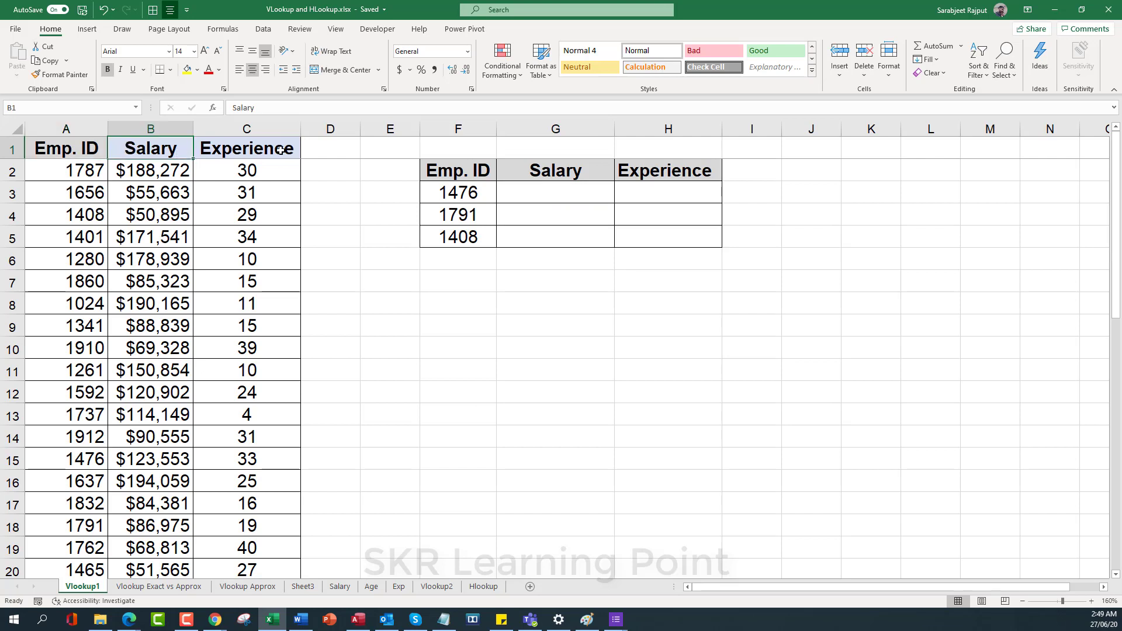
left_click(281, 150)
left_click_drag(81, 173, 244, 319)
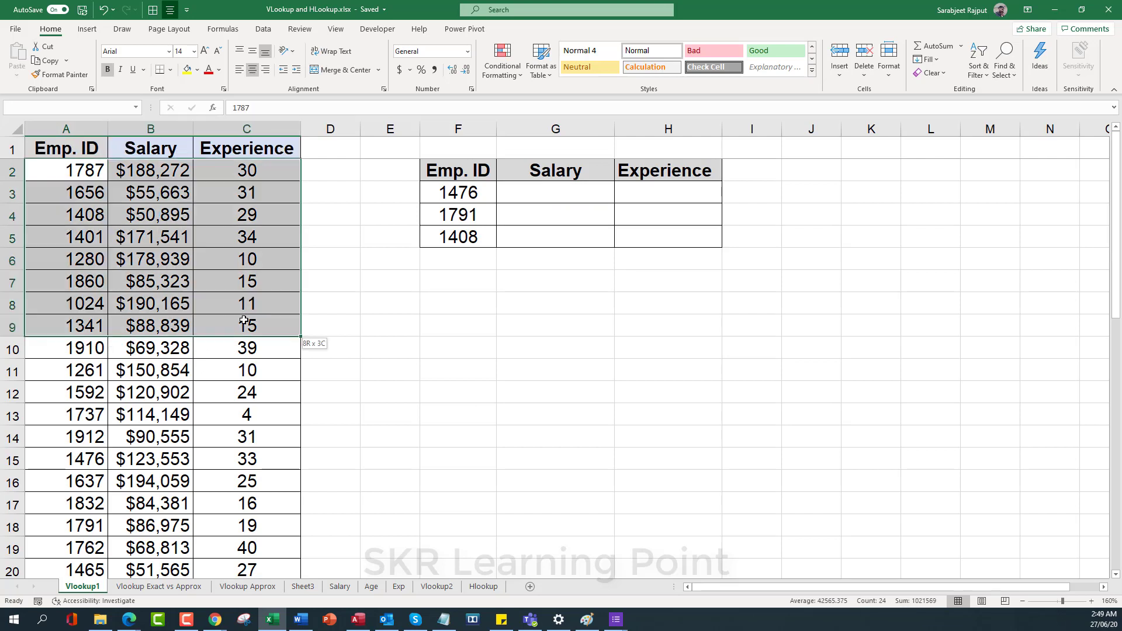
left_click_drag(459, 175, 671, 170)
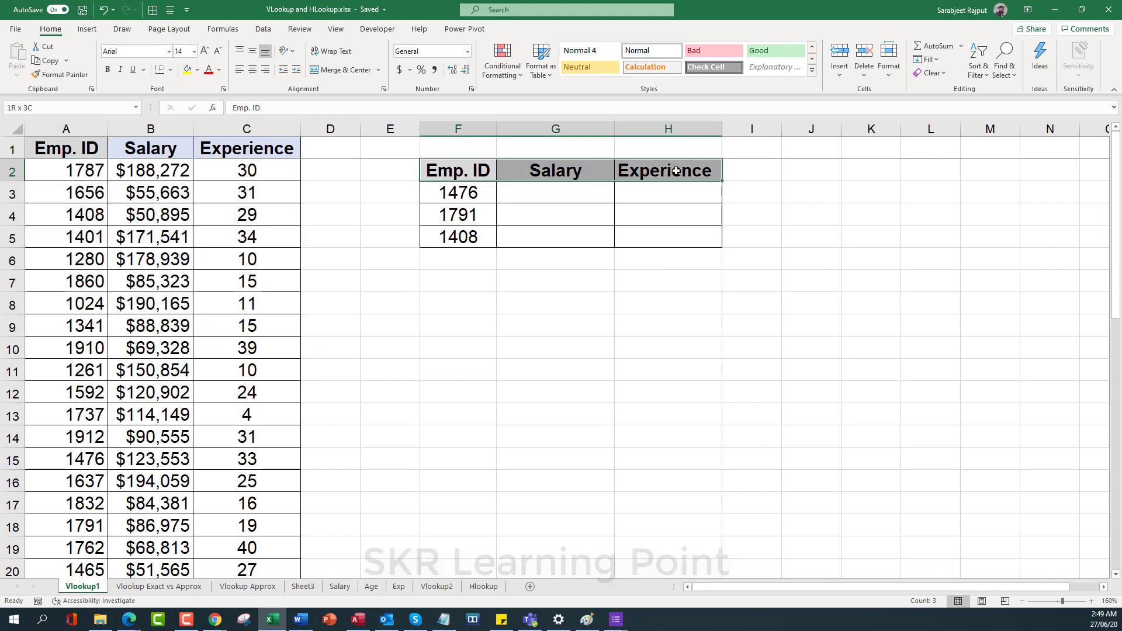
left_click_drag(454, 188, 460, 233)
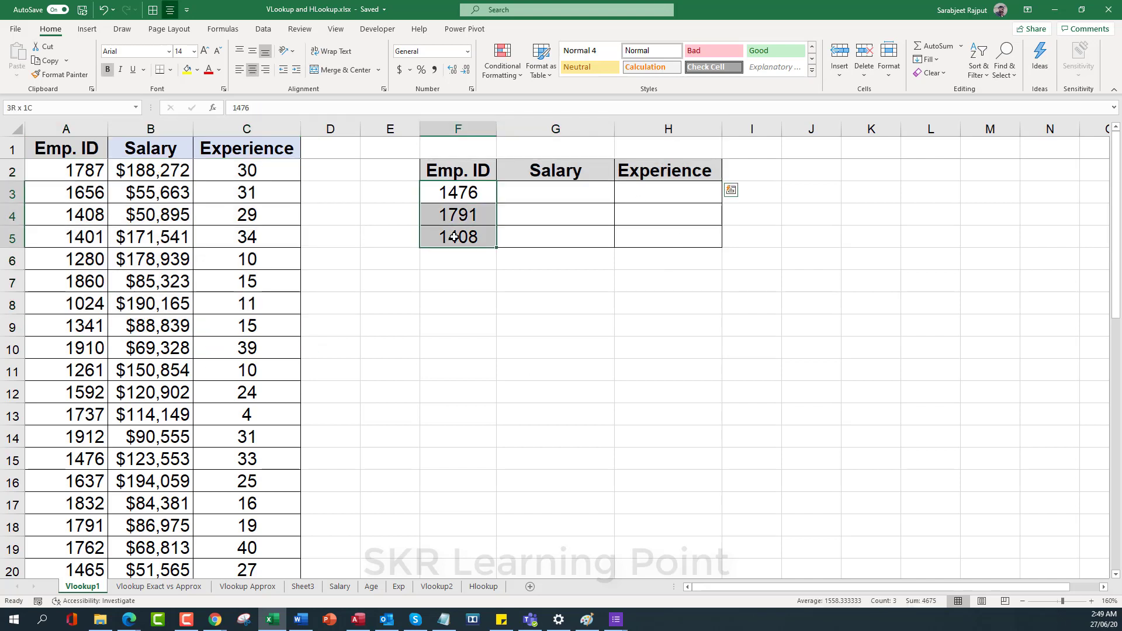
left_click(471, 190)
left_click_drag(471, 191, 467, 238)
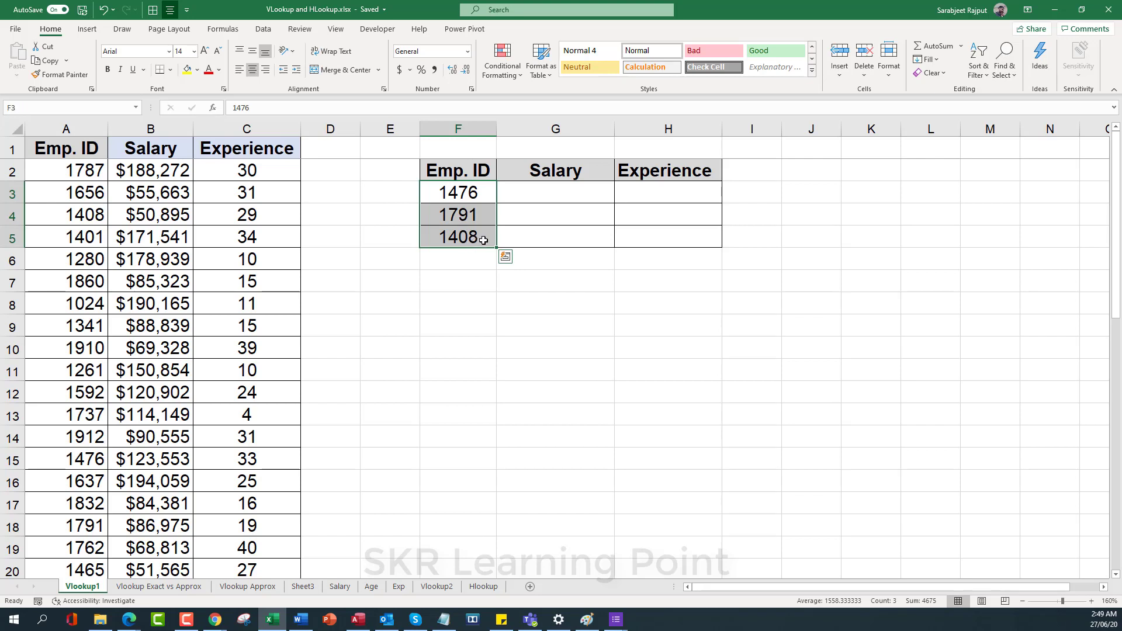
left_click(141, 160)
left_click(266, 146)
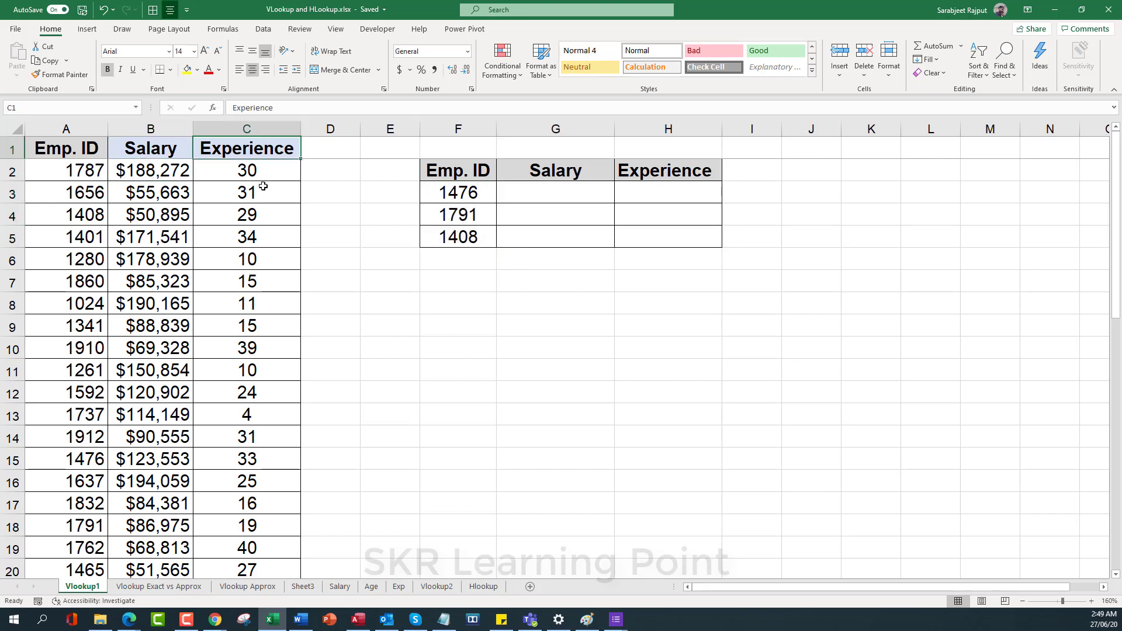
Mark the empty Salary and Experience cells to fill, starting with Emp. ID 1476
mouse_move(540, 190)
left_mouse_down()
mouse_move(625, 227)
mouse_move(660, 225)
left_mouse_up()
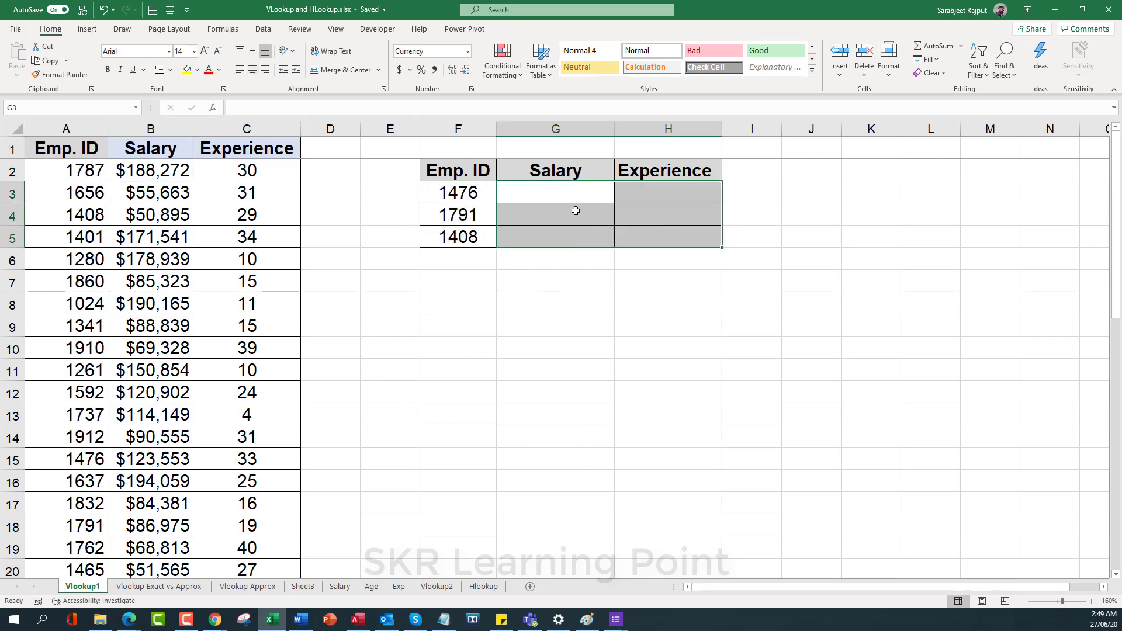
left_click(534, 189)
left_click_drag(464, 189, 452, 236)
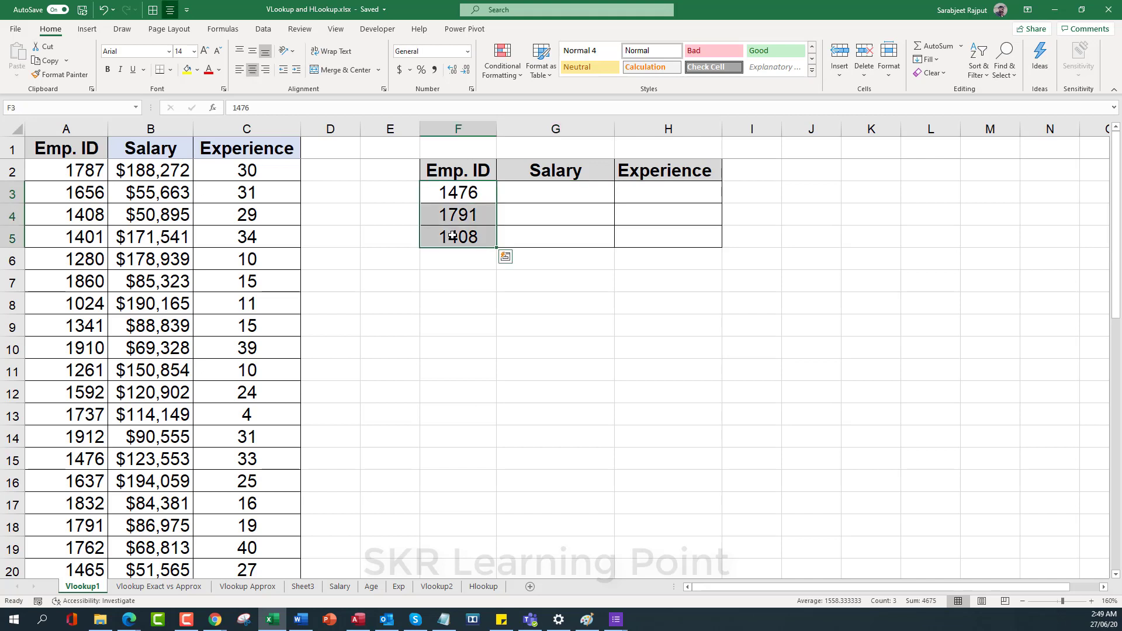
left_click_drag(555, 194, 694, 239)
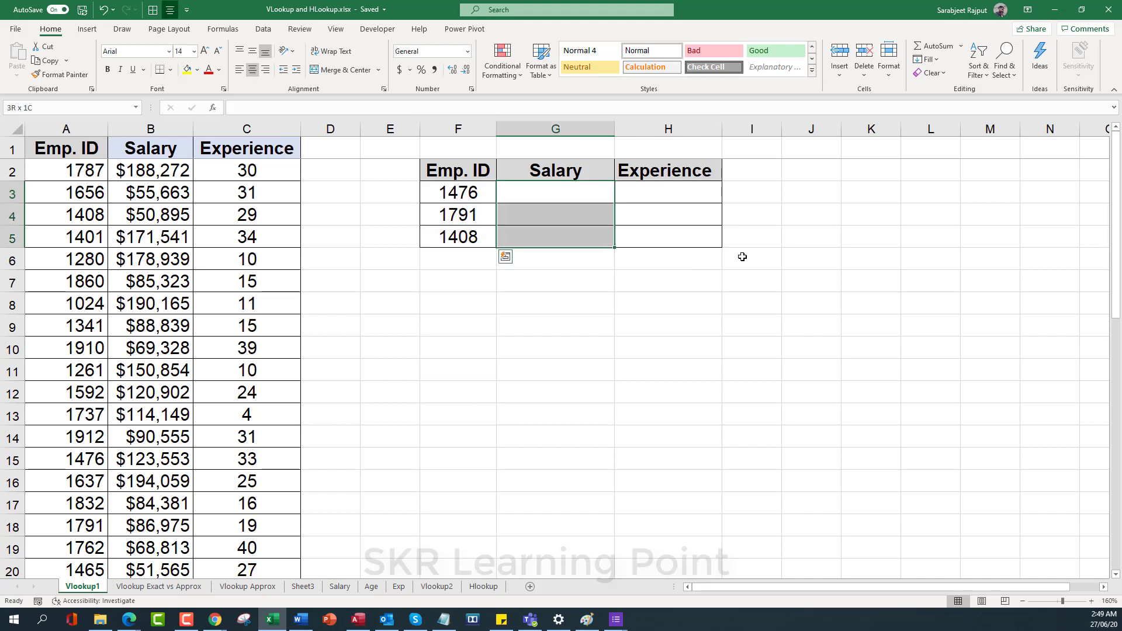
left_click(467, 188)
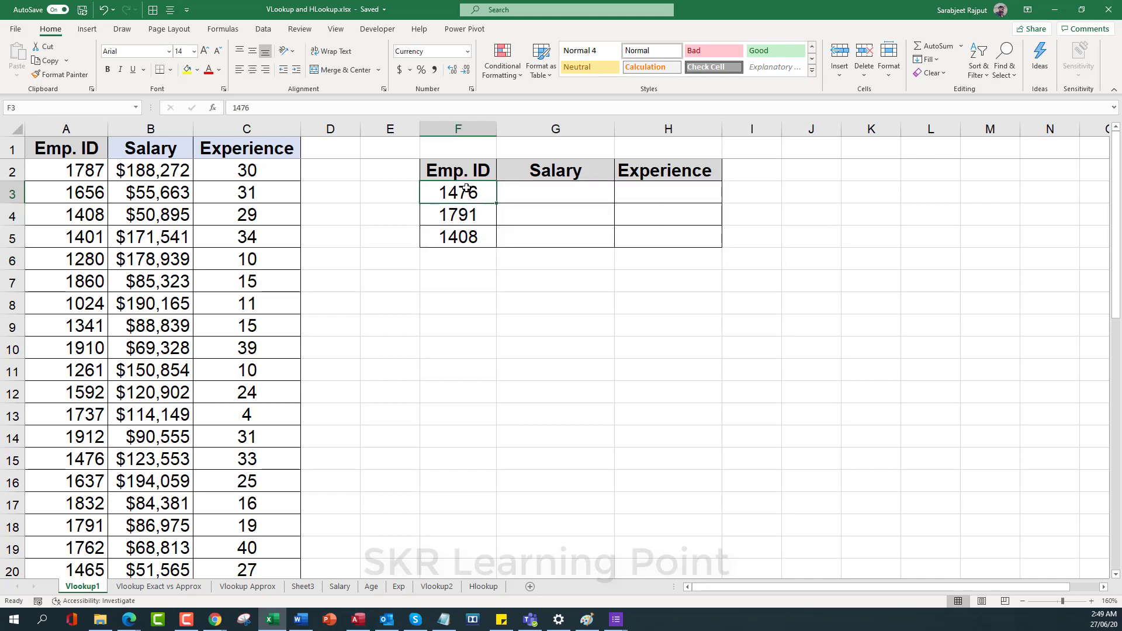
left_click_drag(467, 188, 459, 460)
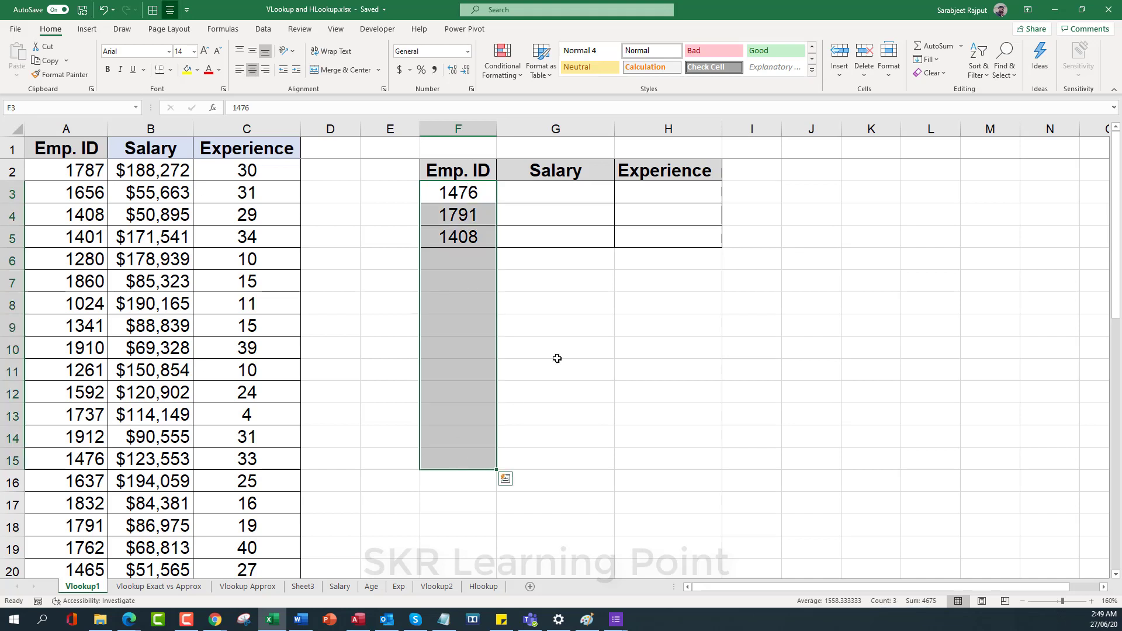
left_click(502, 198)
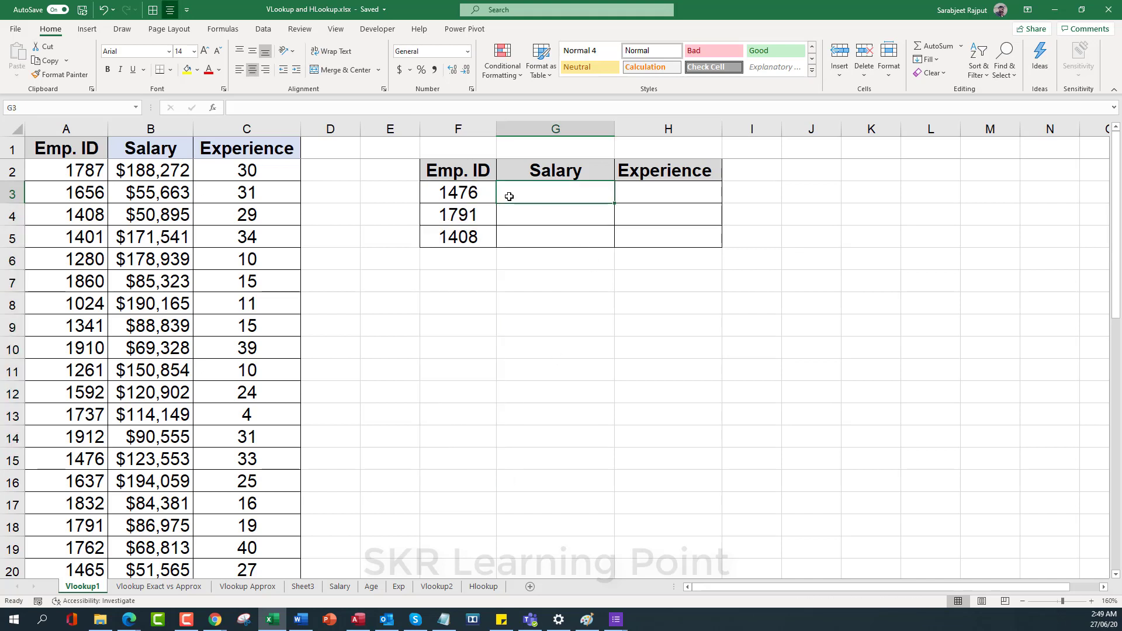
left_click(662, 189)
left_click(466, 198)
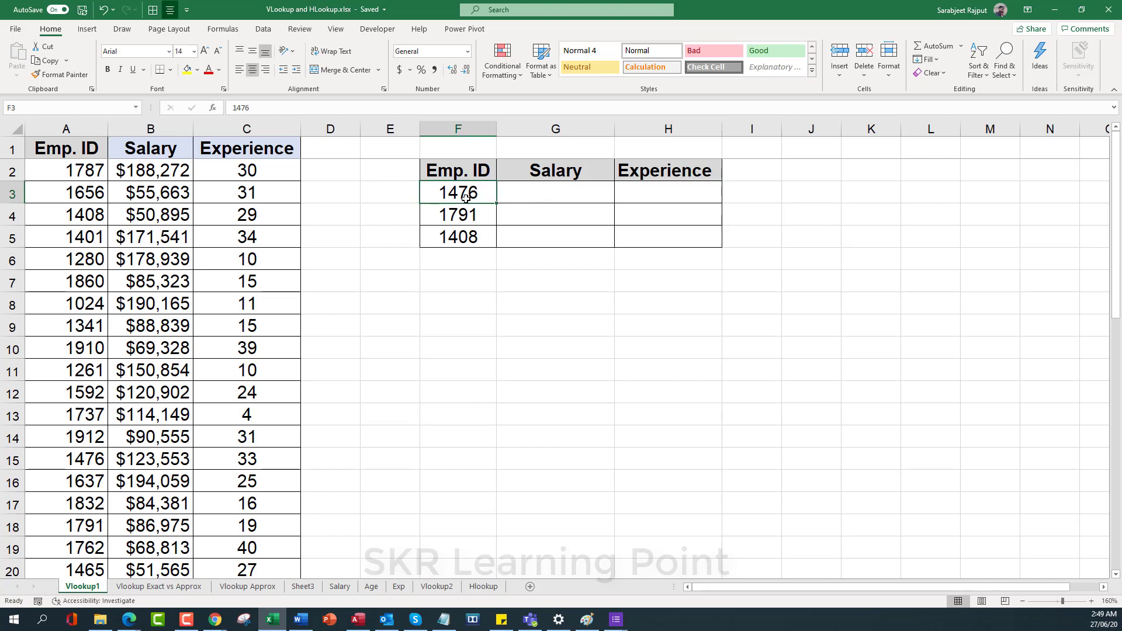
Start a VLOOKUP formula in Salary cell G3 using the =vl autocomplete
left_click(549, 200)
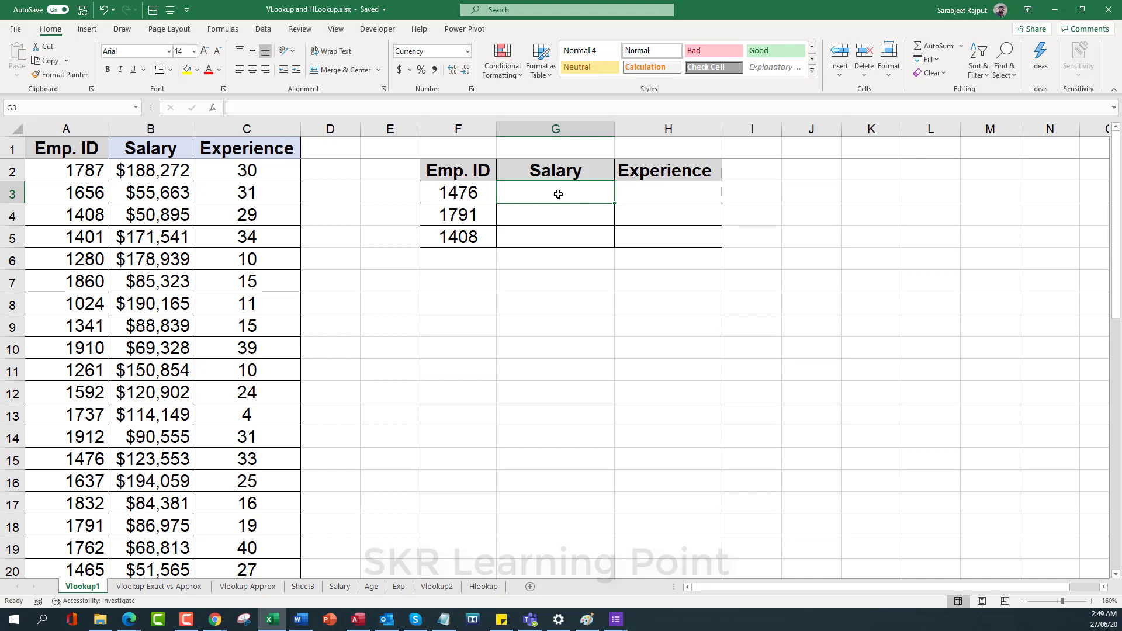
type("=")
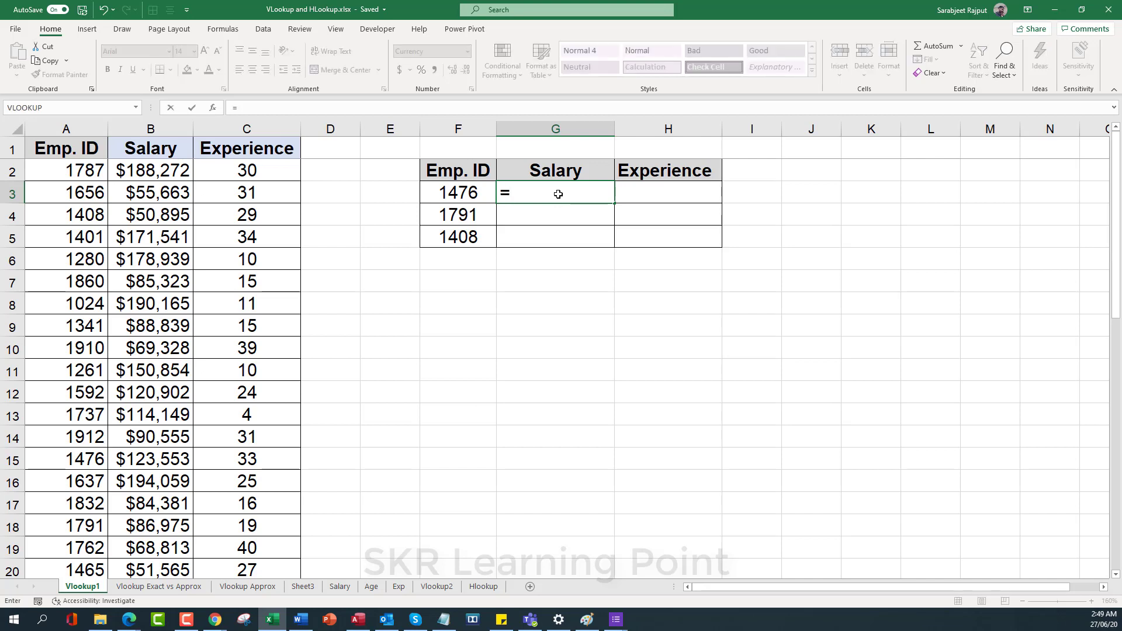
type("vl")
key("Tab")
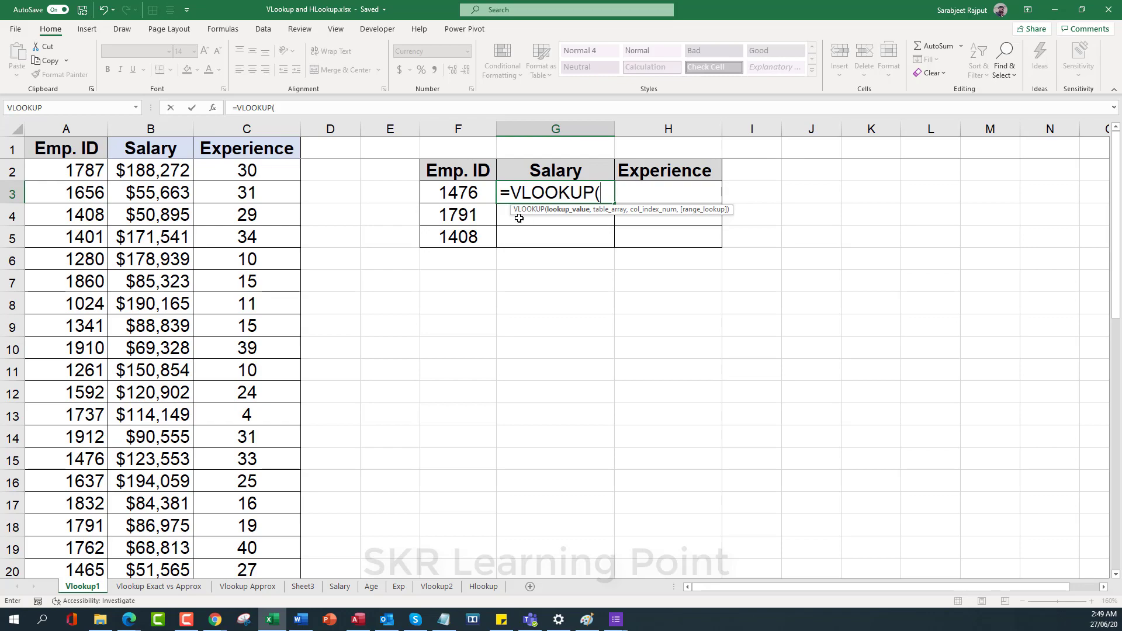
left_click_drag(514, 215, 520, 285)
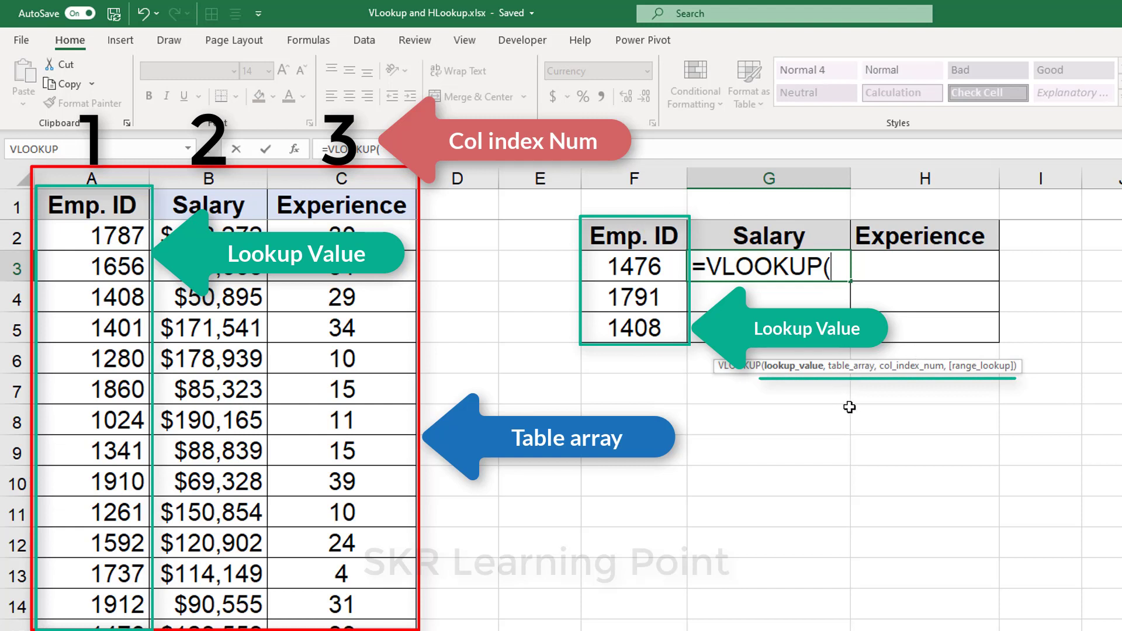
Use F3 as the lookup value and the employee table from A2 as the table array
left_click(643, 268)
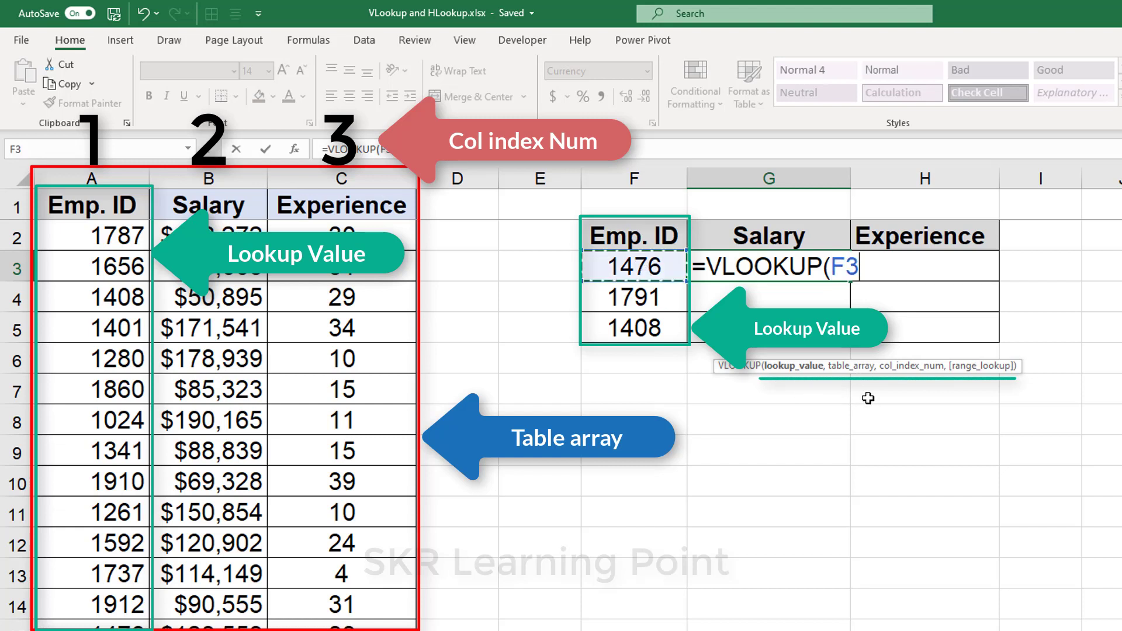
type(",")
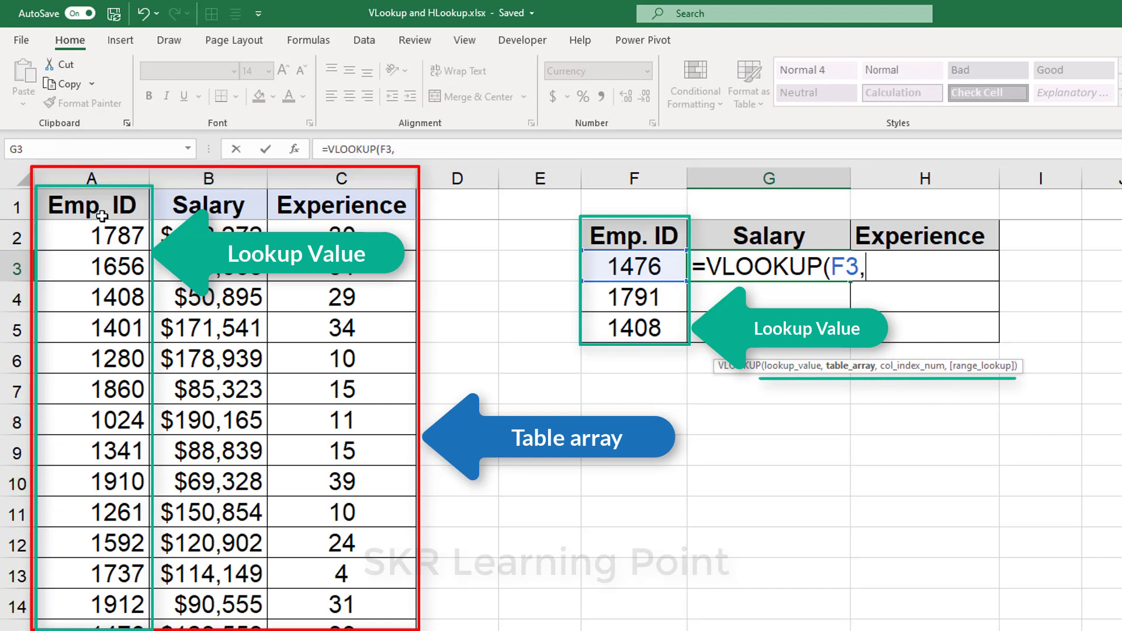
left_click(101, 233)
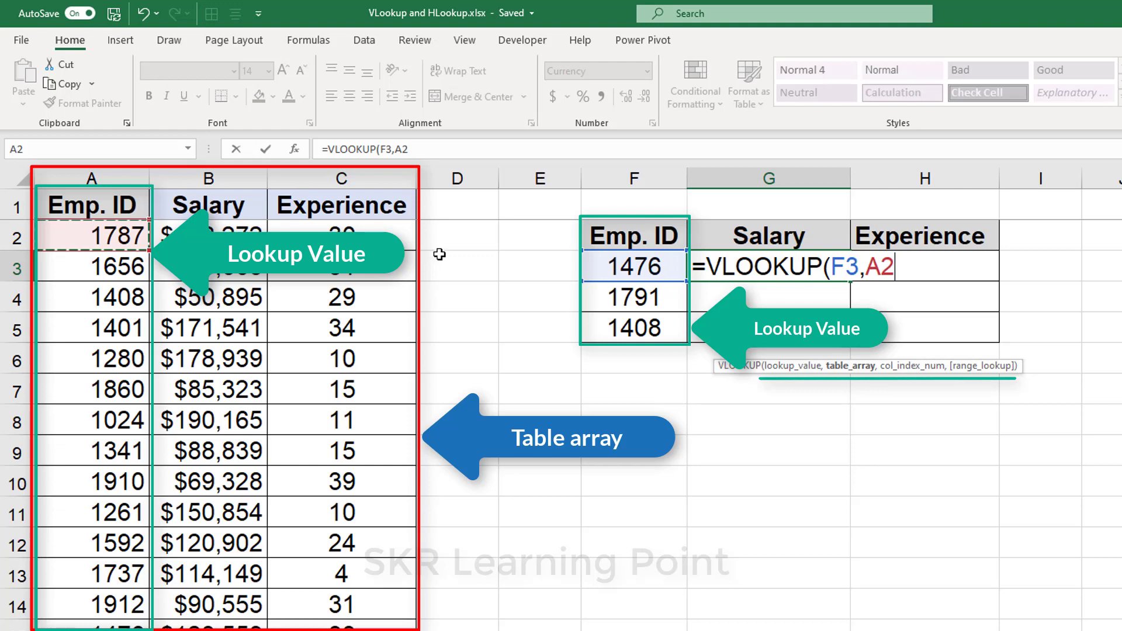
key("ctrl+shift+Right")
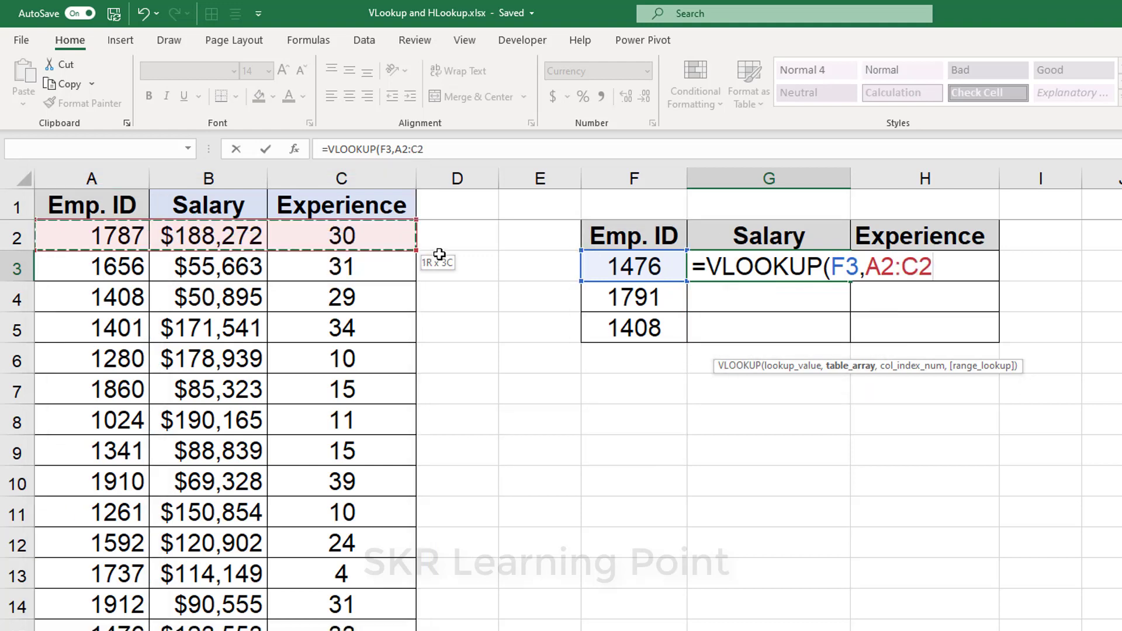
key("ctrl+shift+Down")
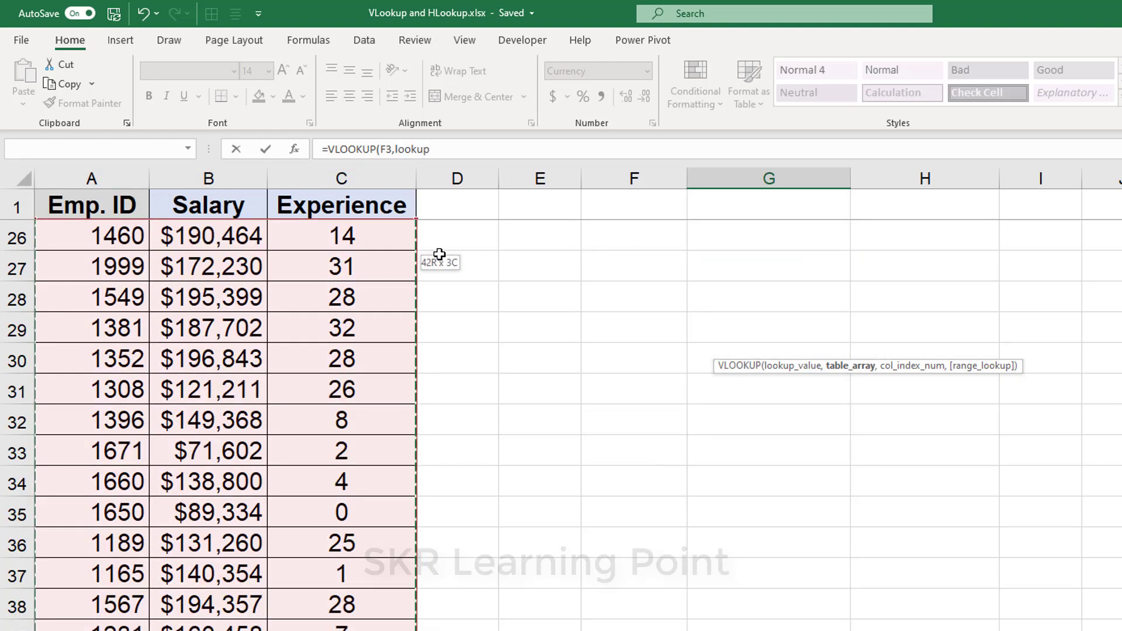
key("ctrl+BackSpace")
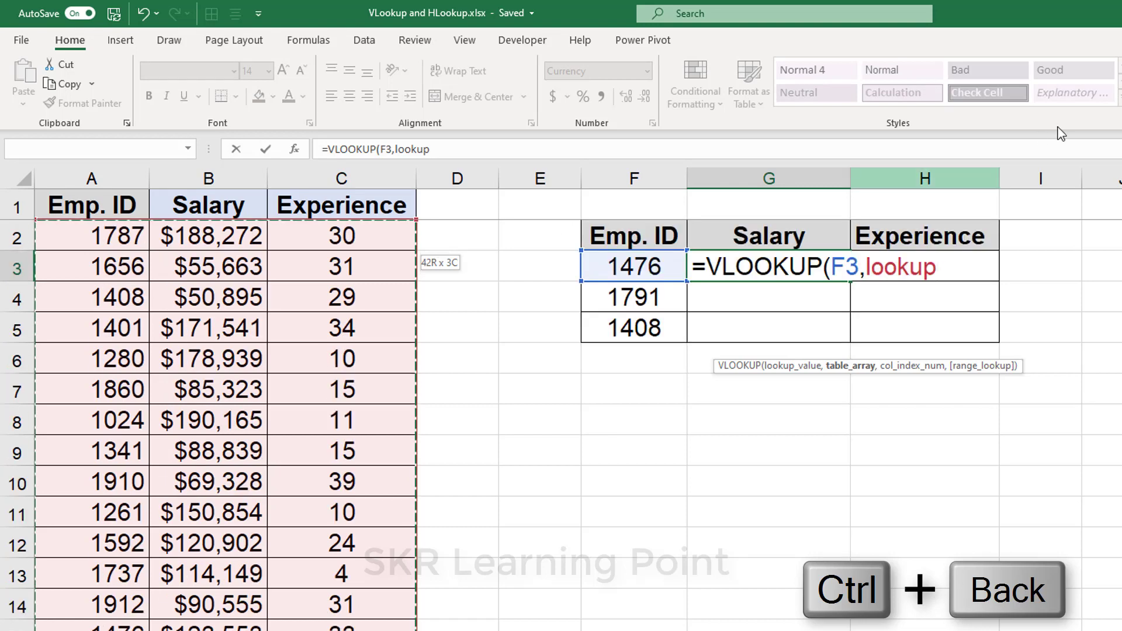
left_click_drag(927, 261, 937, 265)
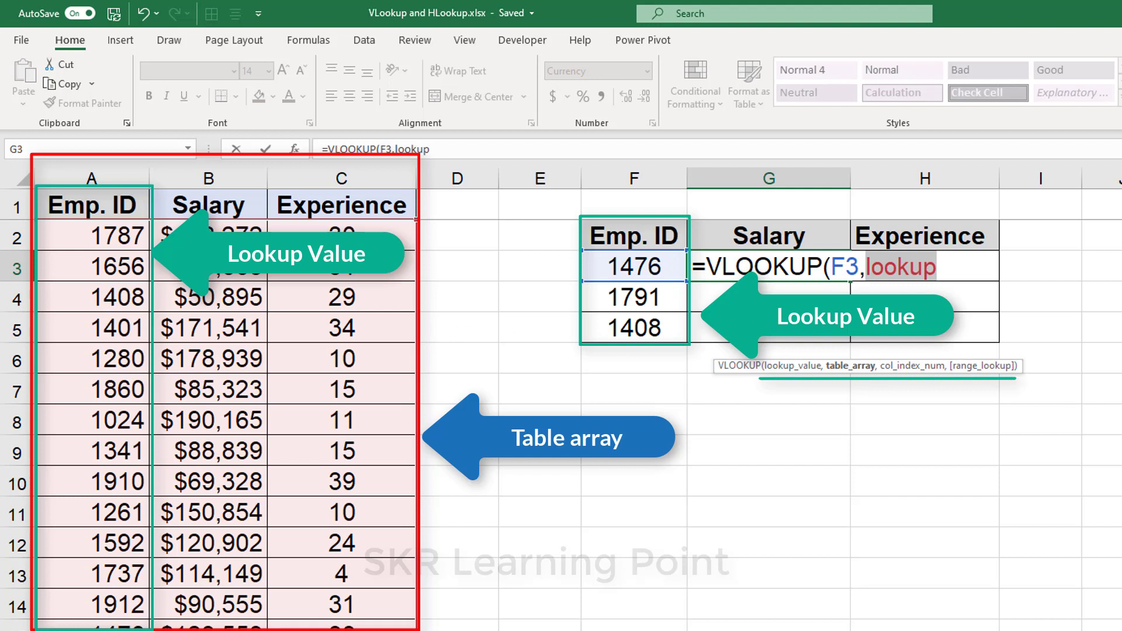
left_click(938, 270)
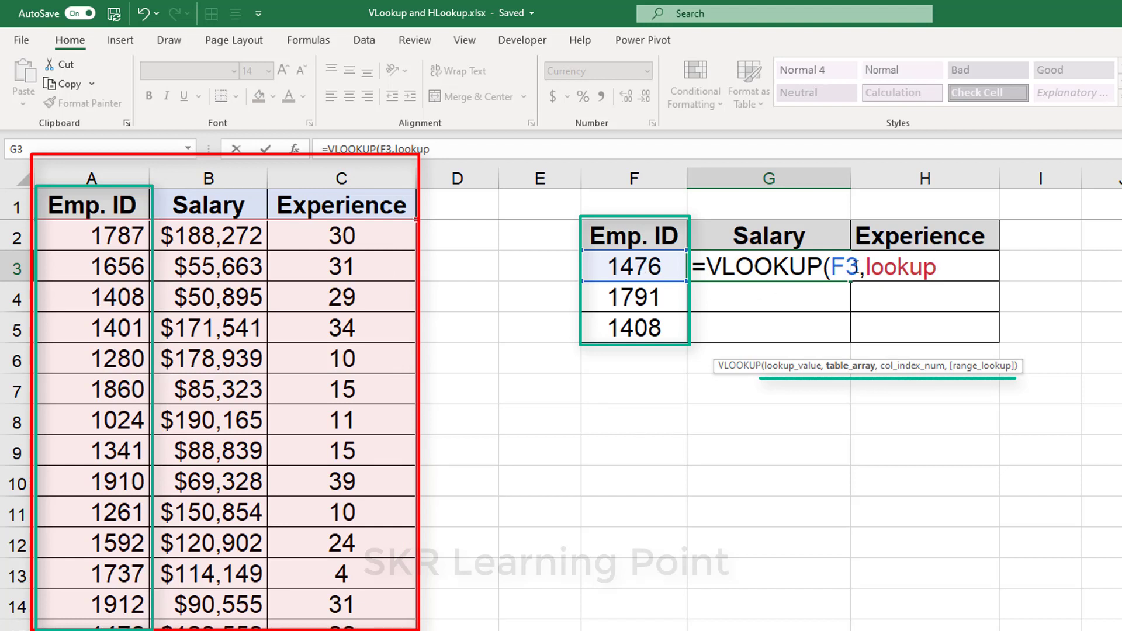
Check the F3 reference and add a comma after lookup for the column index
double_click(850, 267)
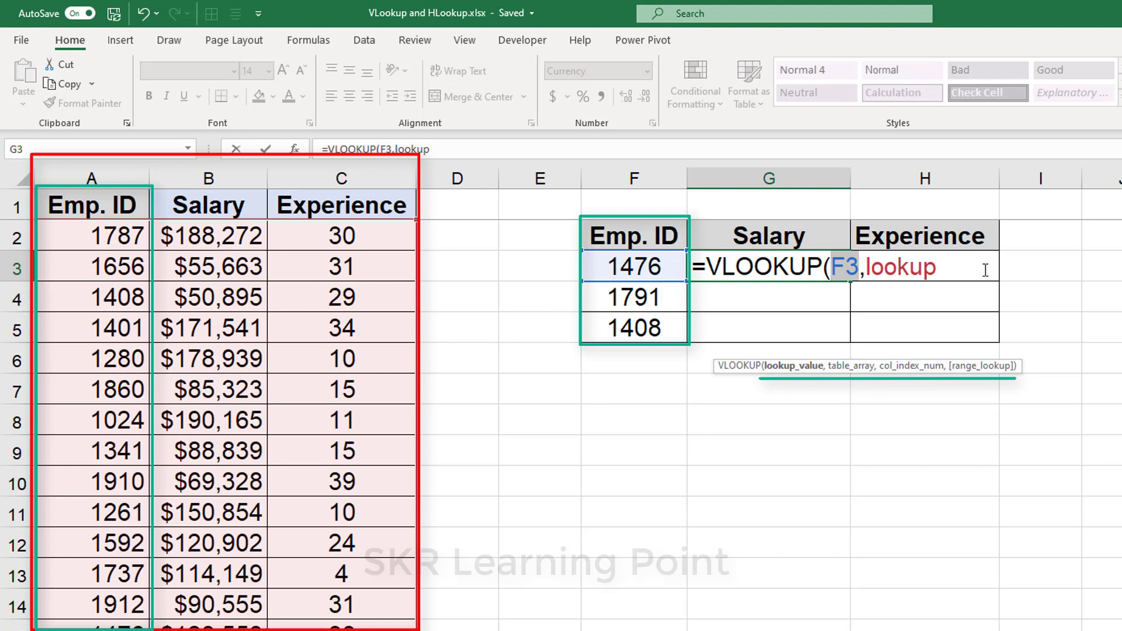
left_click(960, 270)
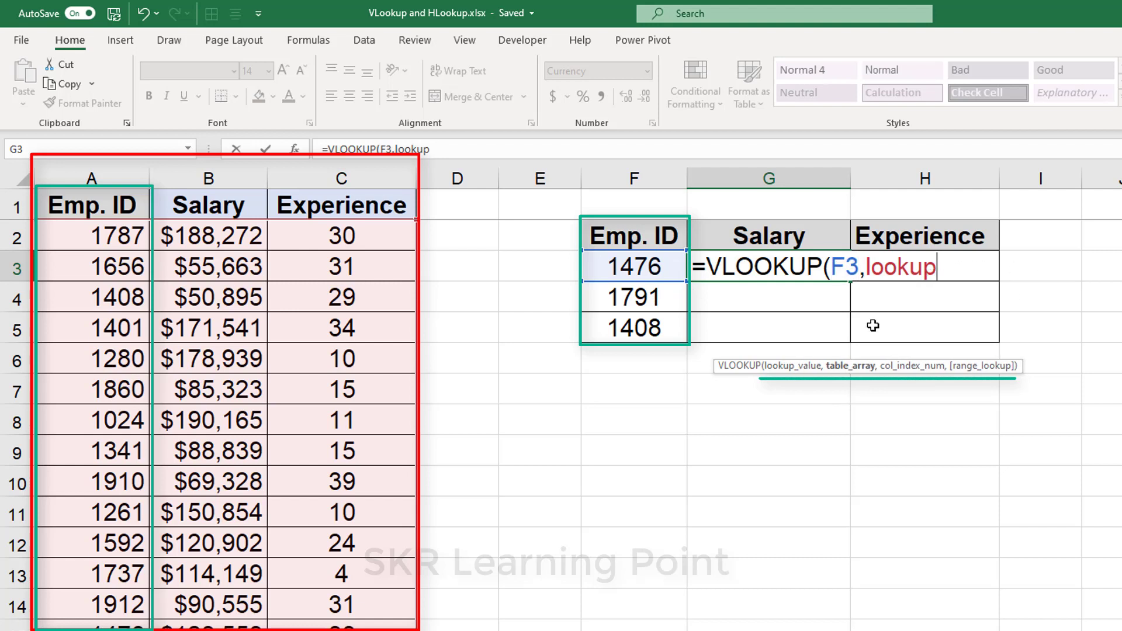
type(",")
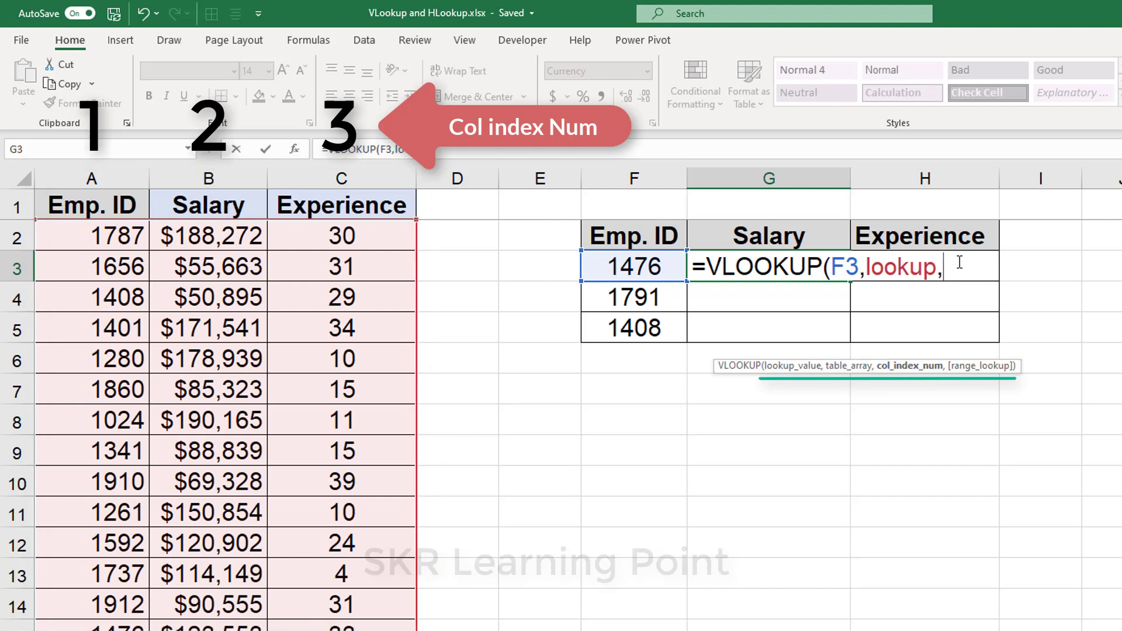
Complete G3 as =VLOOKUP(F3,lookup,2,0), returning $123,553 for ID 1476
type("2")
type(",")
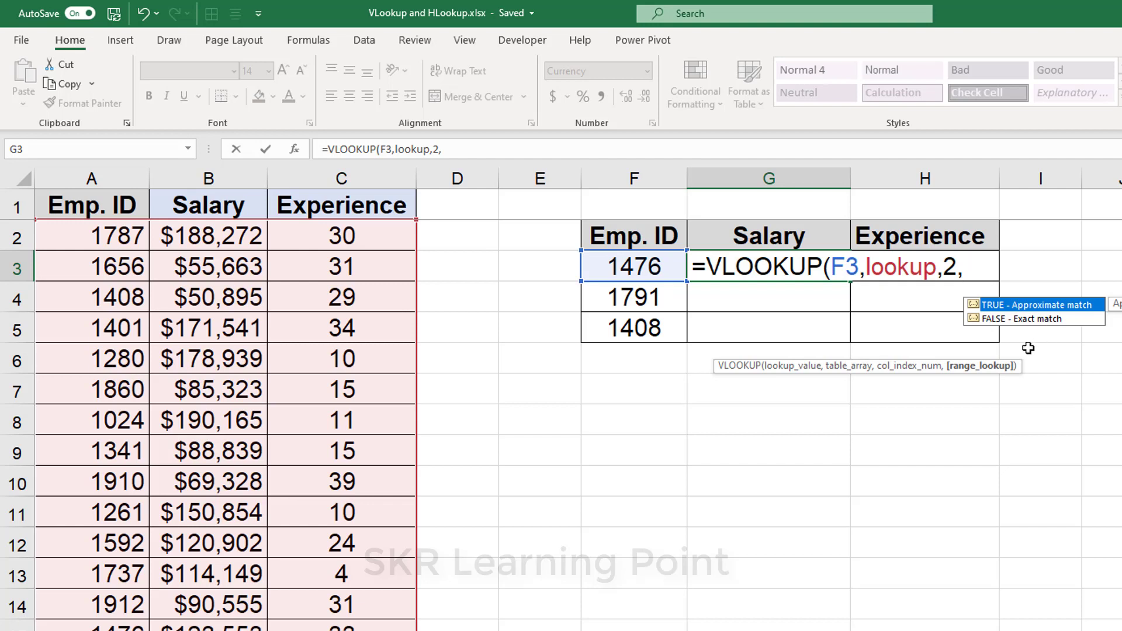
type("0")
type(")")
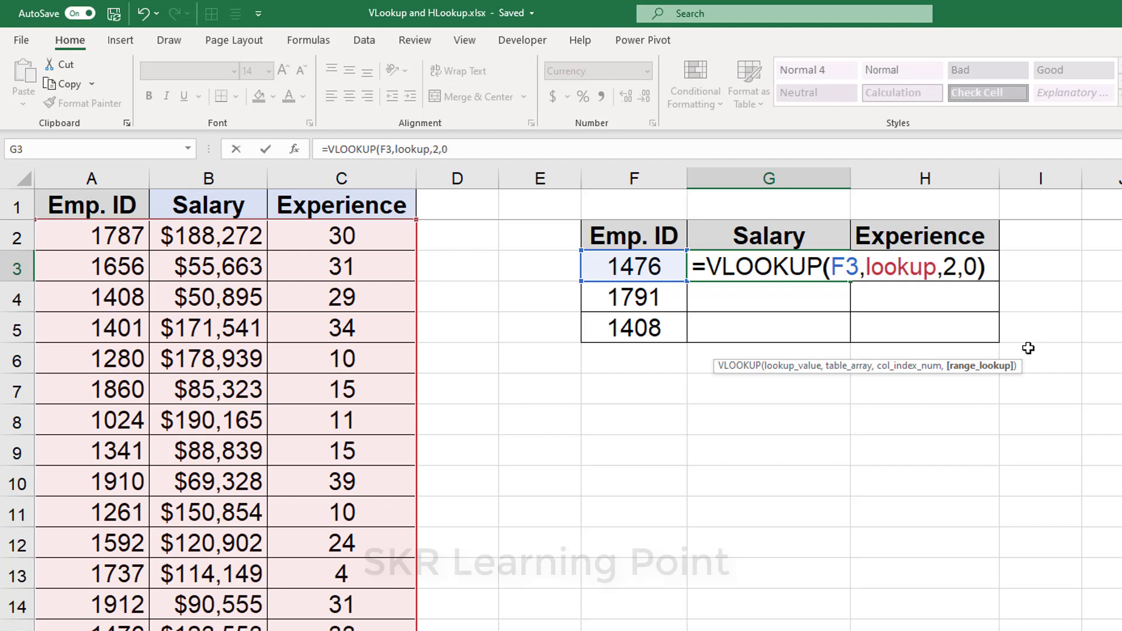
key("Return")
key("Up")
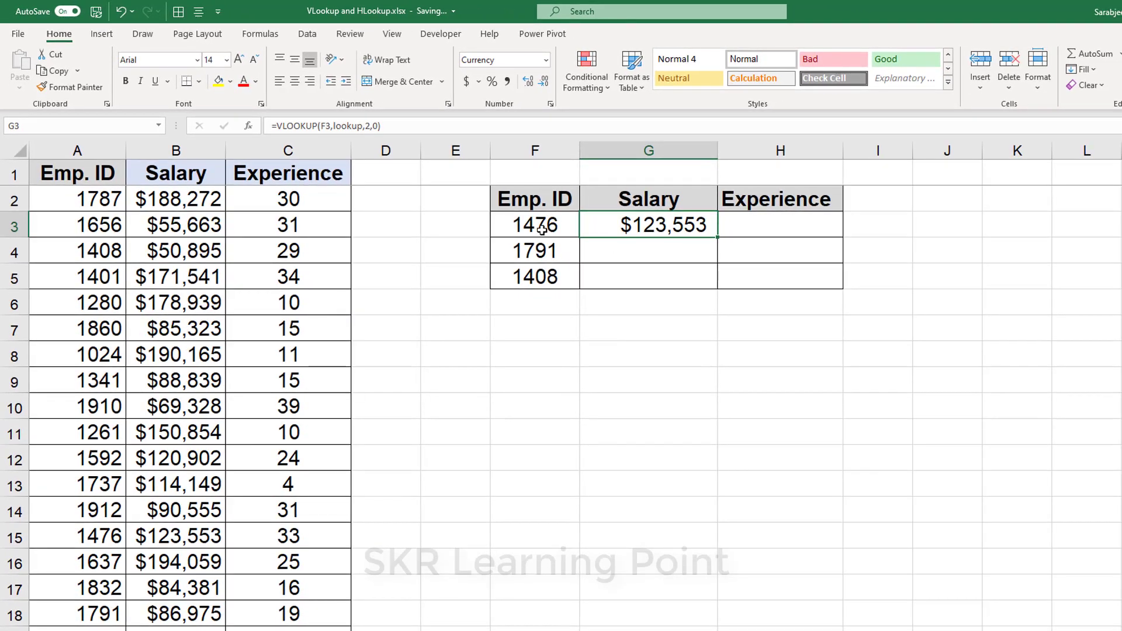
Copy Emp. ID 1476 from F3 and find it in the source Emp. ID column
left_click(539, 227)
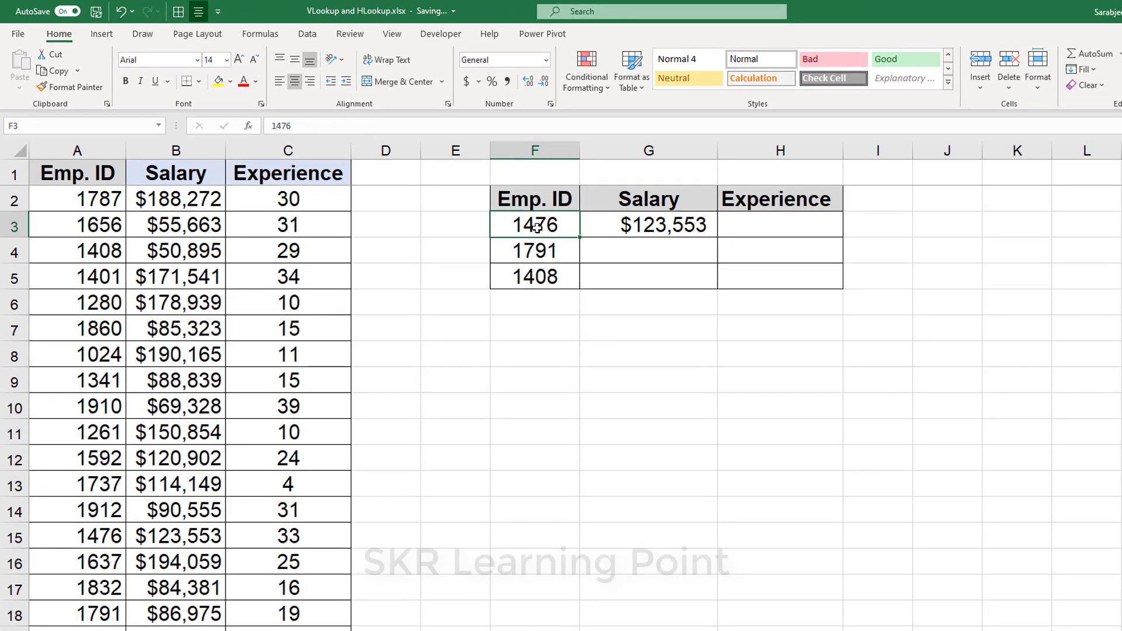
left_click(689, 229)
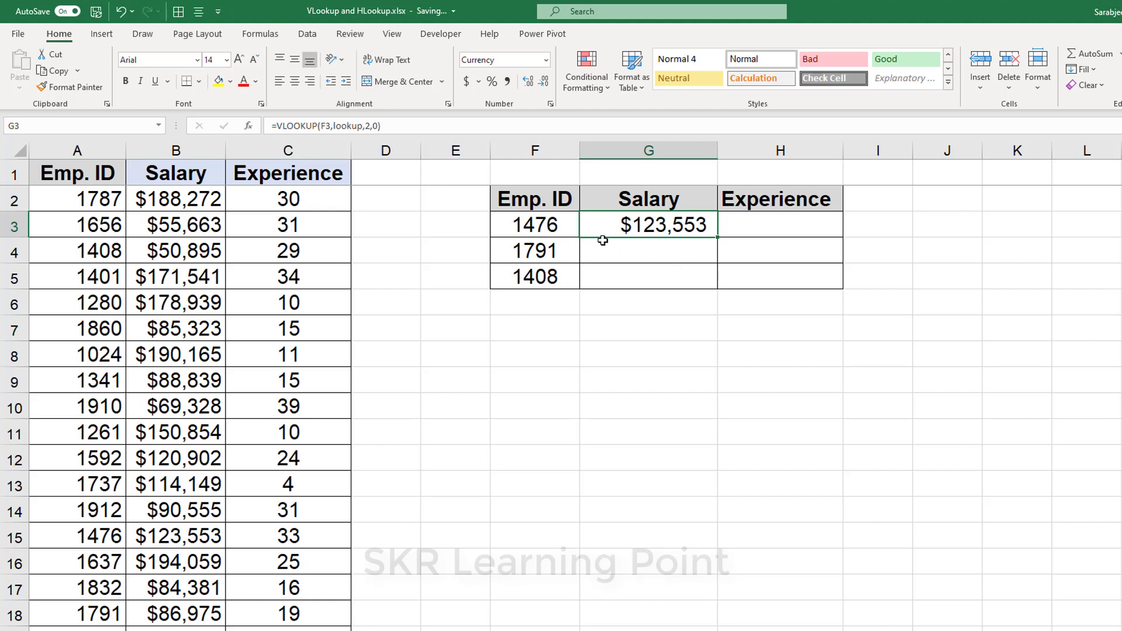
left_click(556, 230)
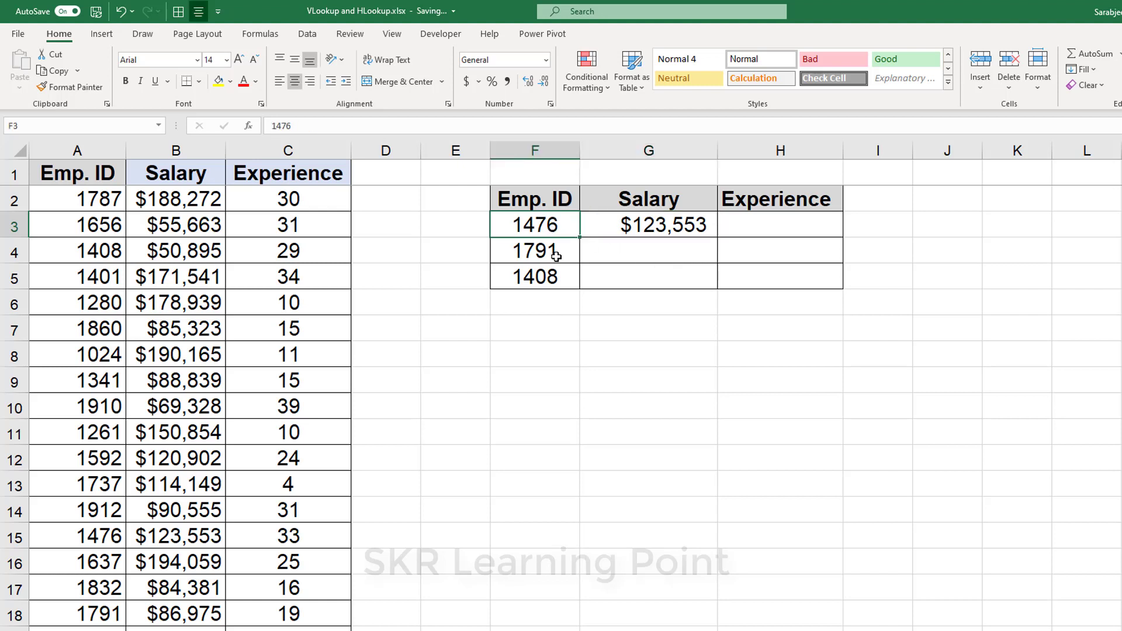
key("ctrl+c")
left_click(88, 151)
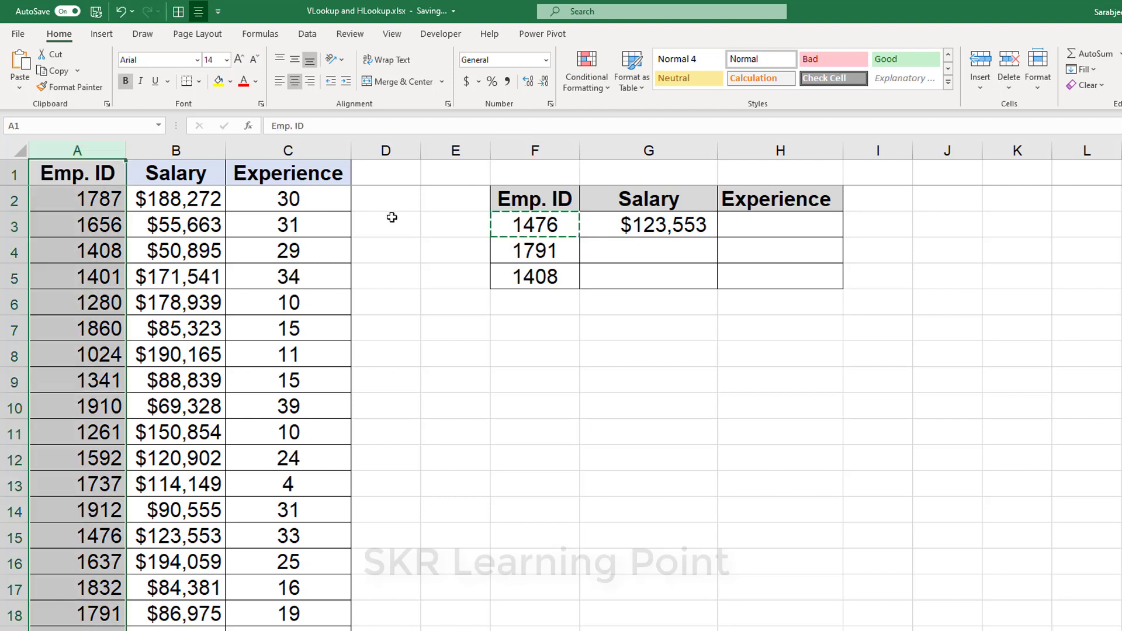
key("ctrl+f")
key("ctrl+v")
key("Return")
key("Escape")
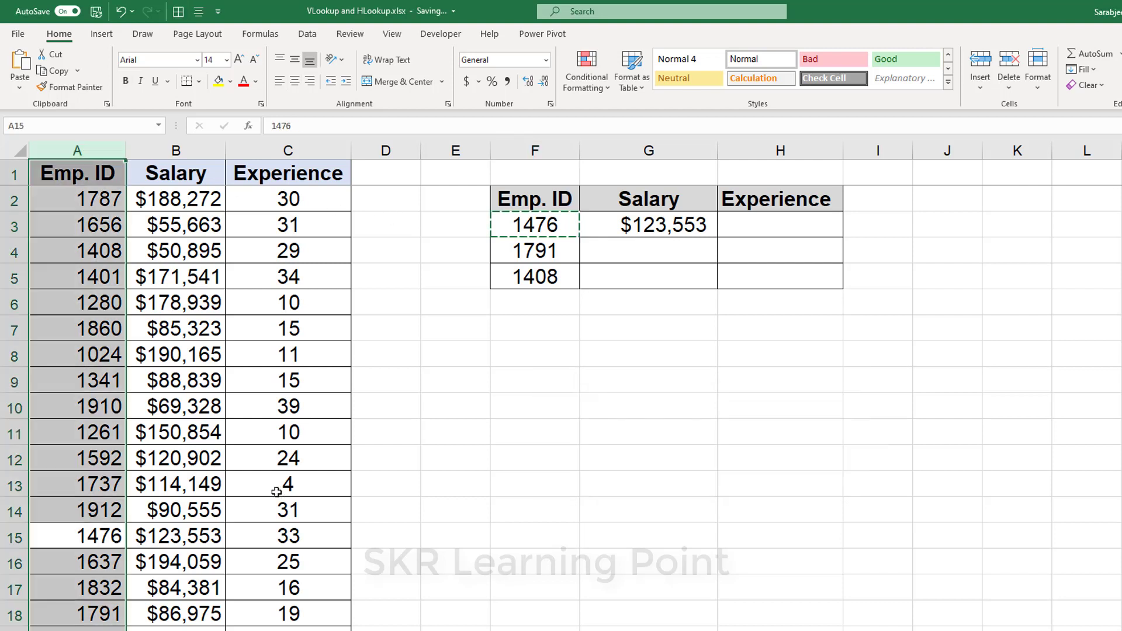
Fill the matching Salary and Experience cells B15:C15 yellow
left_click(160, 535)
left_click(346, 534, "shift")
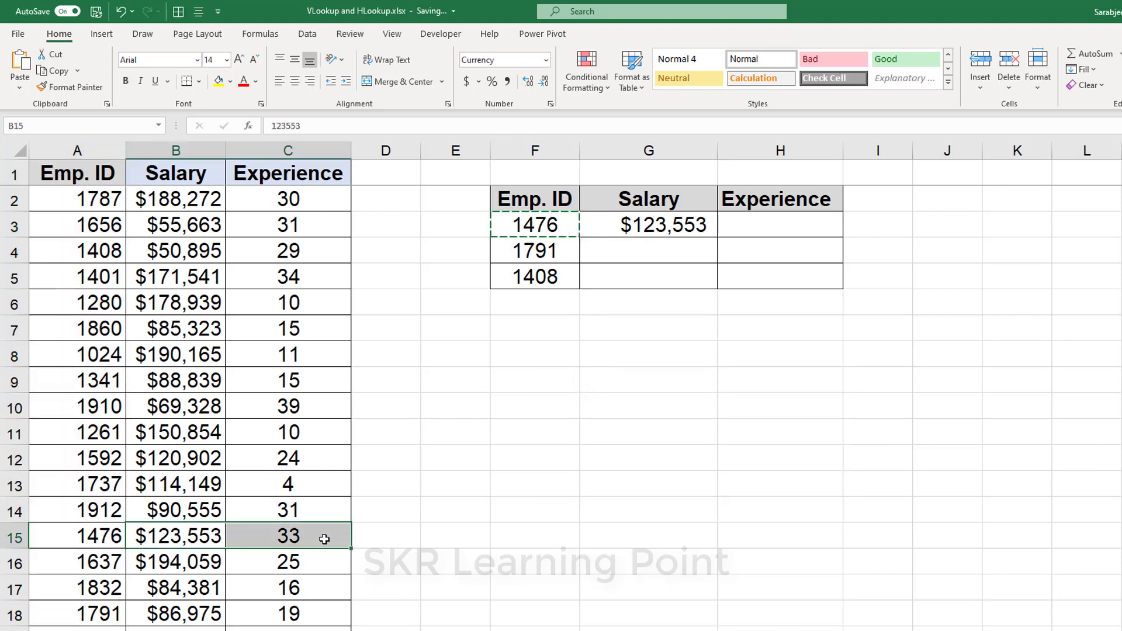
left_click(218, 81)
left_click(778, 229)
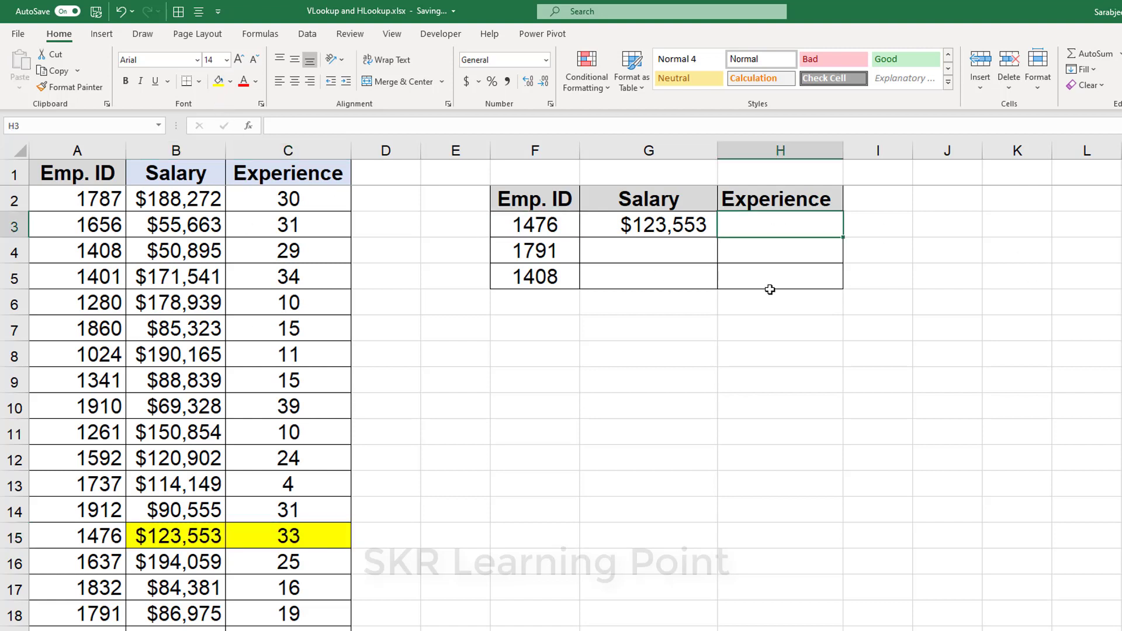
Start =VLOOKUP(F3, in Experience cell H3 for ID 1476
type("=vlo")
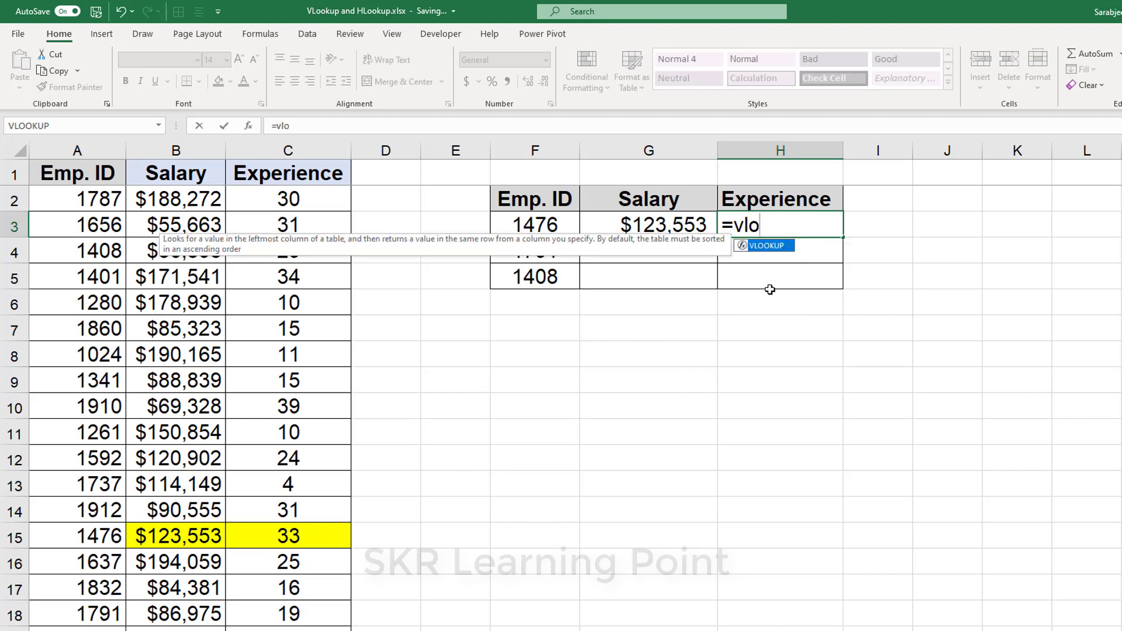
key("Tab")
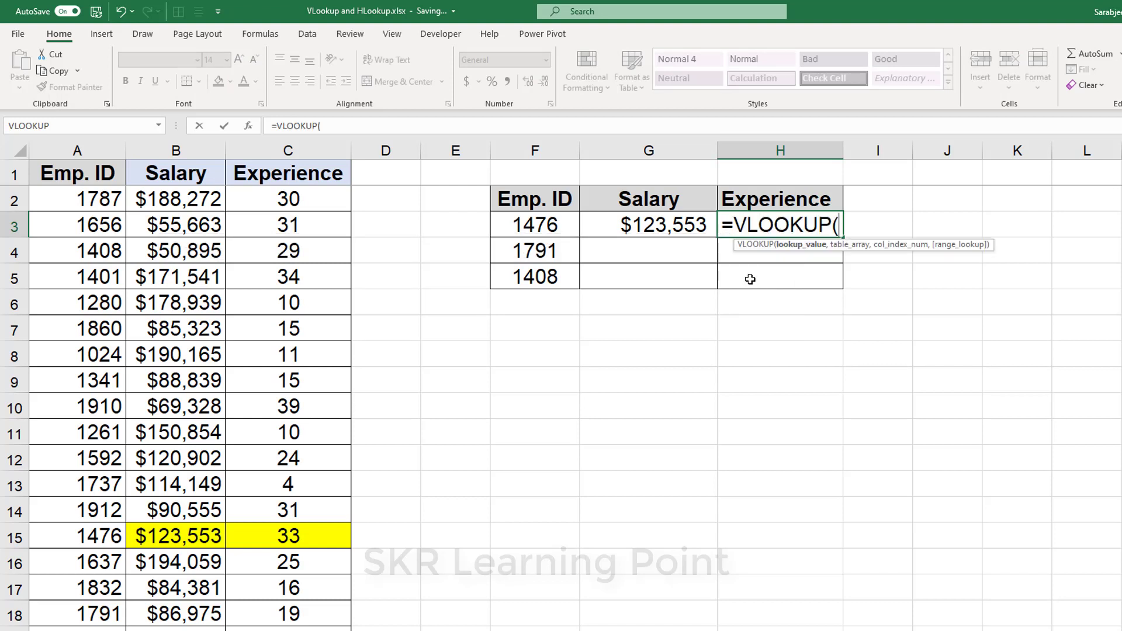
left_click(545, 225)
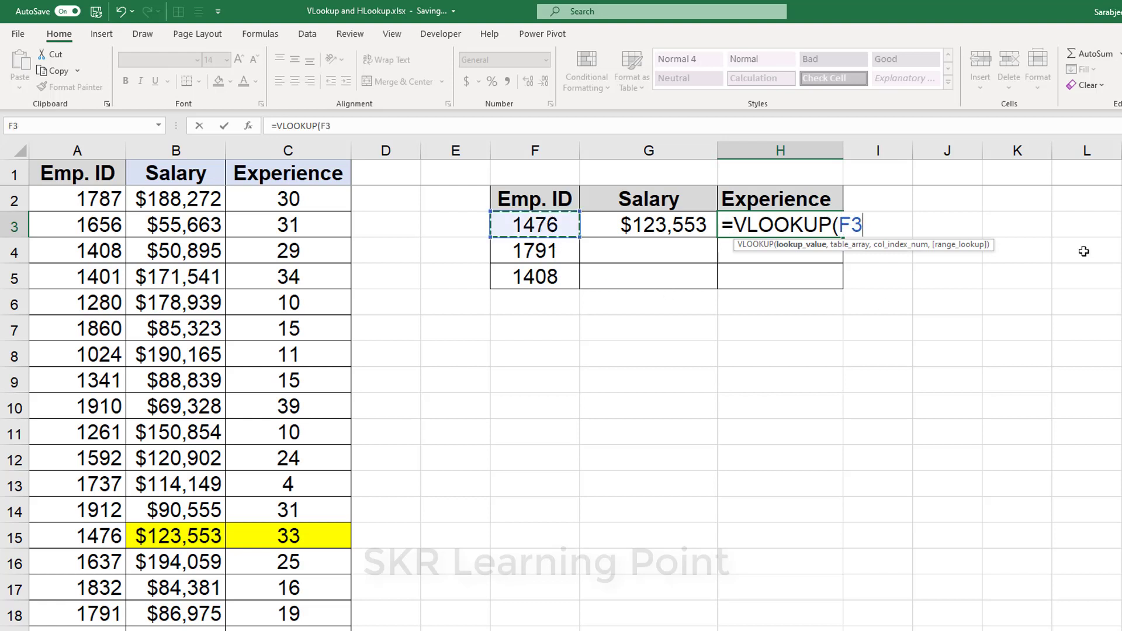
type(",")
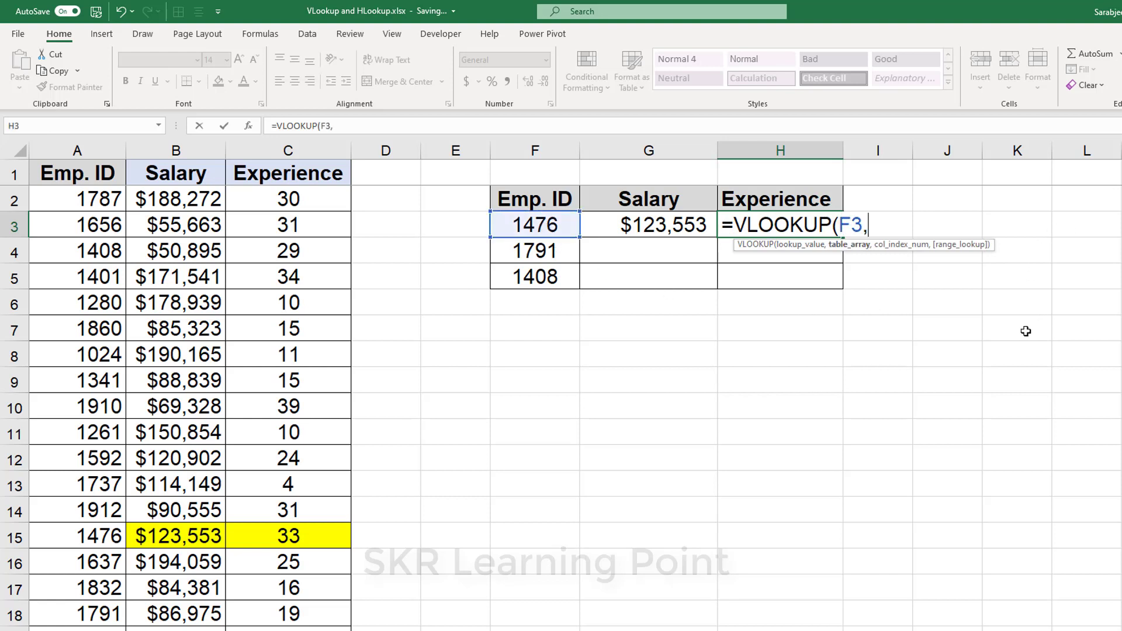
left_click(65, 193)
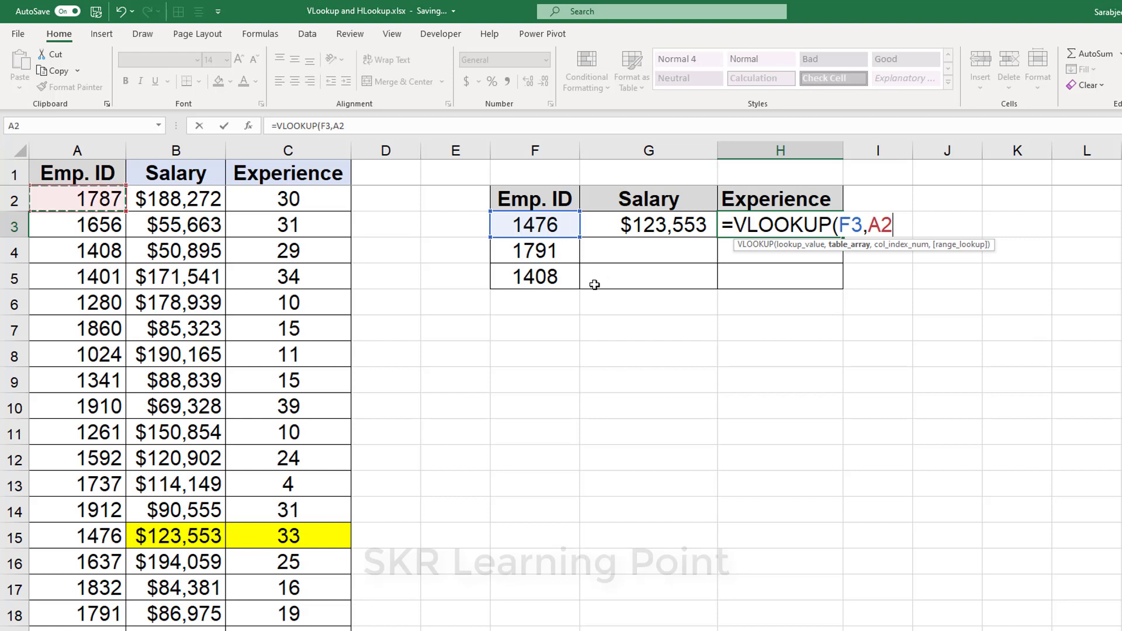
key("BackSpace")
key("BackSpace")
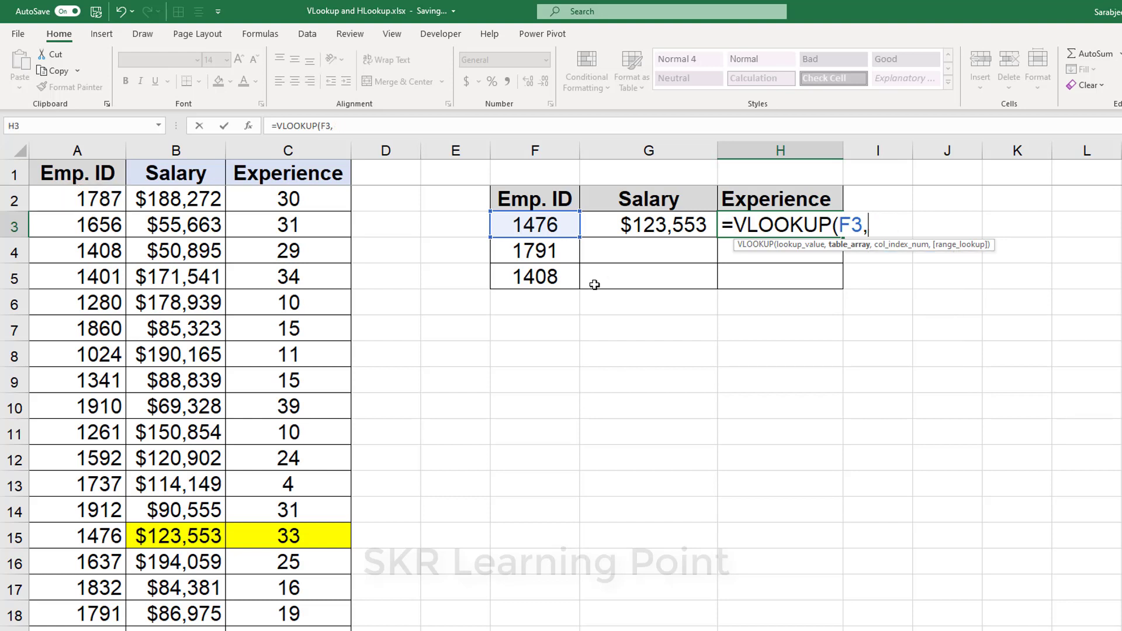
Insert the lookup named range and finish H3 as =VLOOKUP(F3,lookup,3,0), returning 33
key("F3")
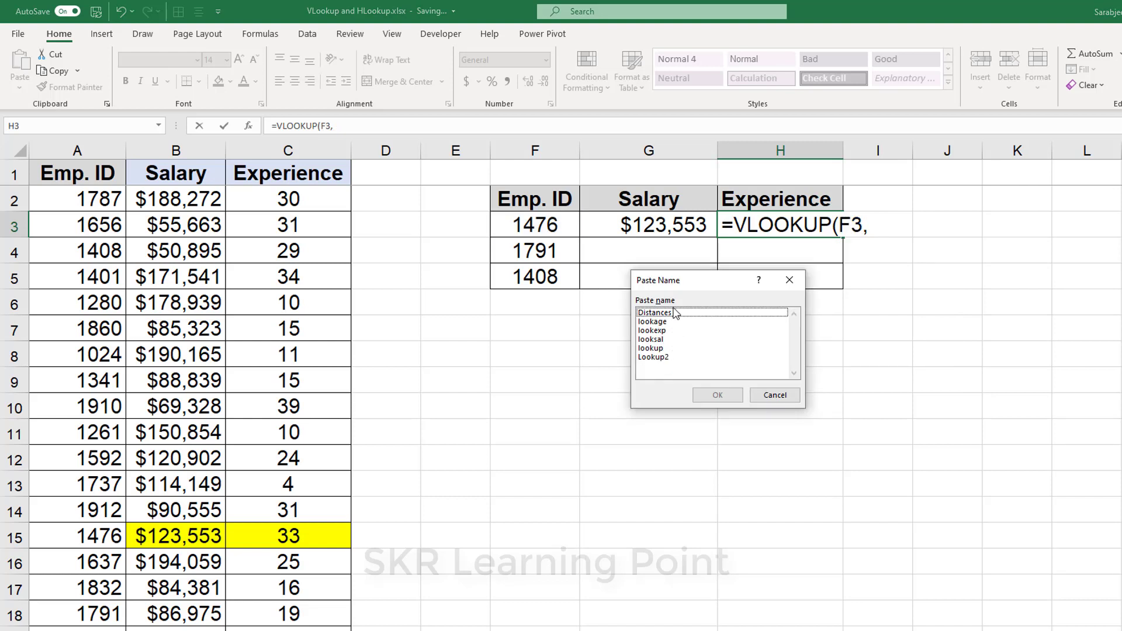
left_click_drag(686, 286, 1022, 214)
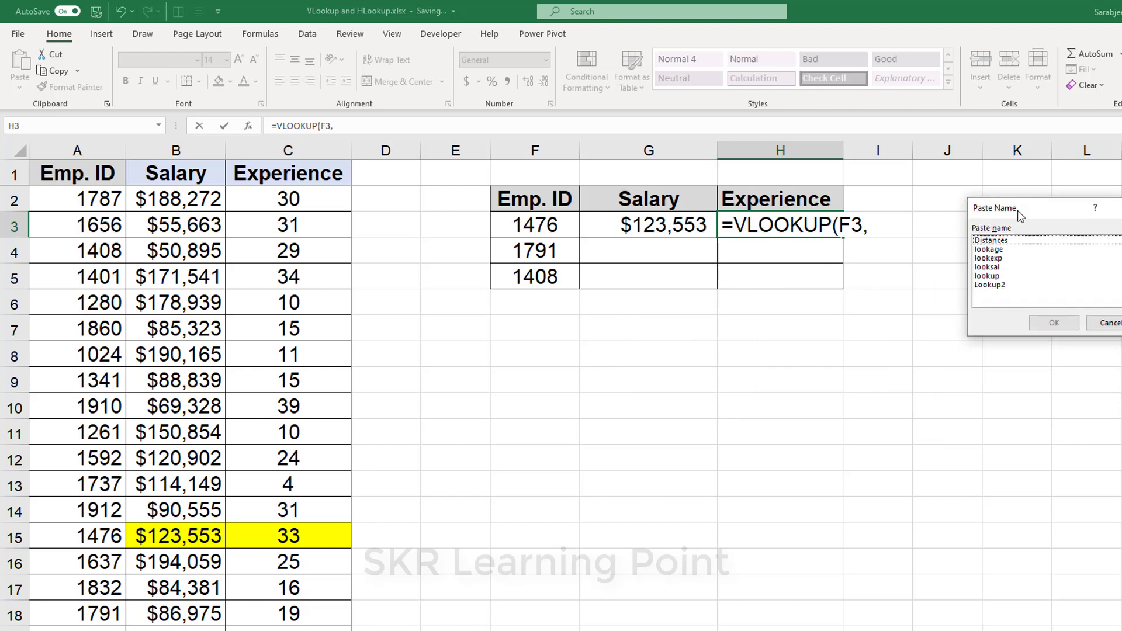
left_click(992, 277)
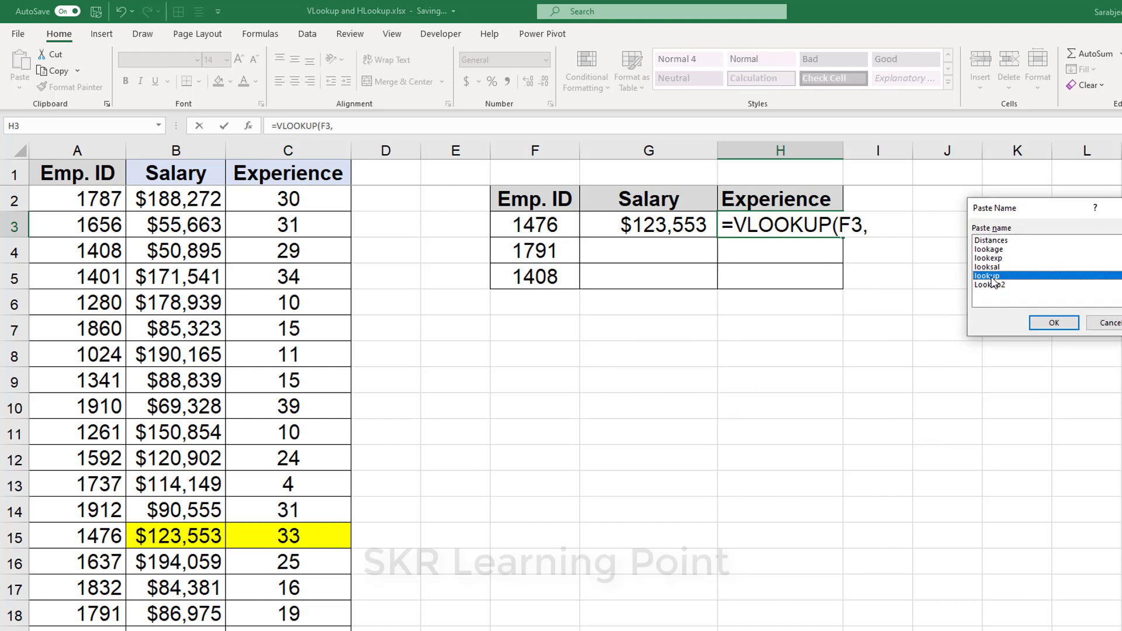
double_click(993, 277)
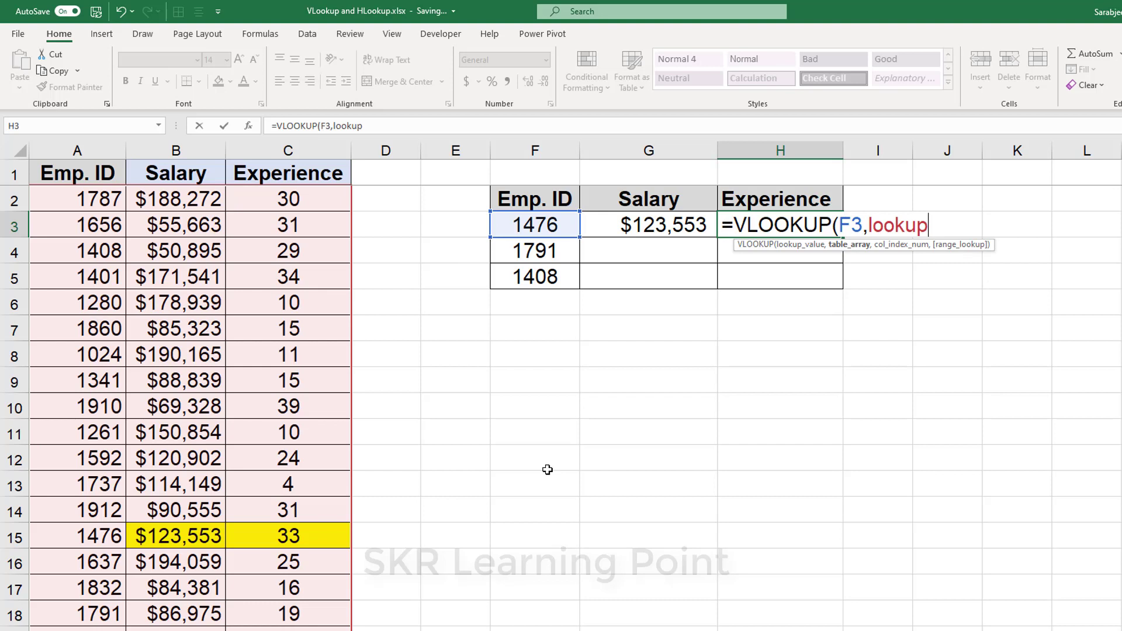
type(",")
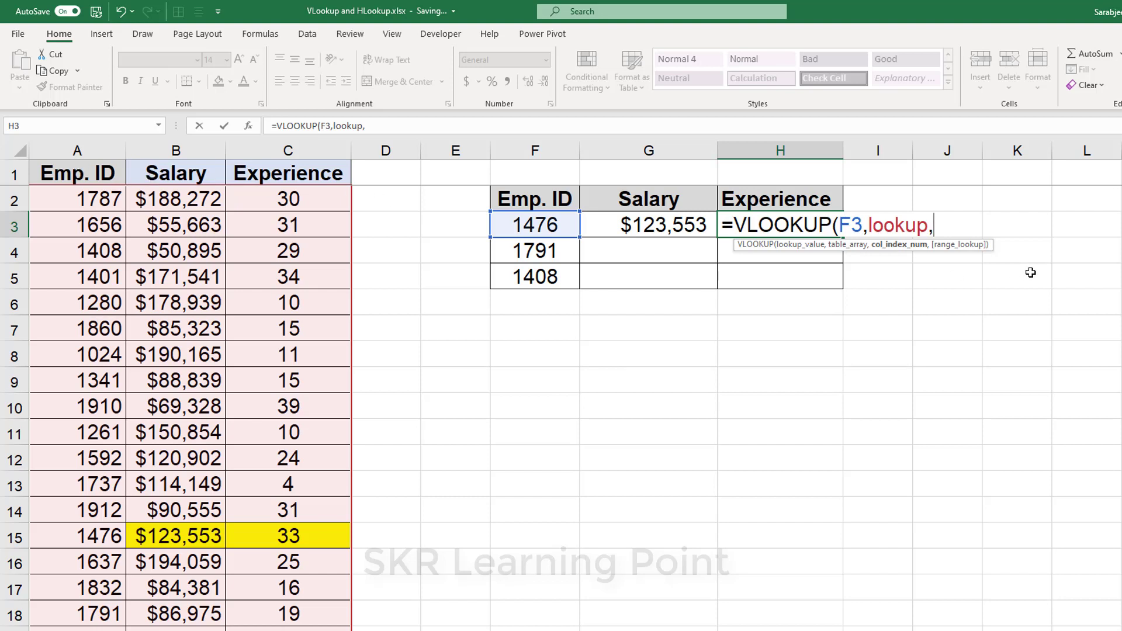
type("3,")
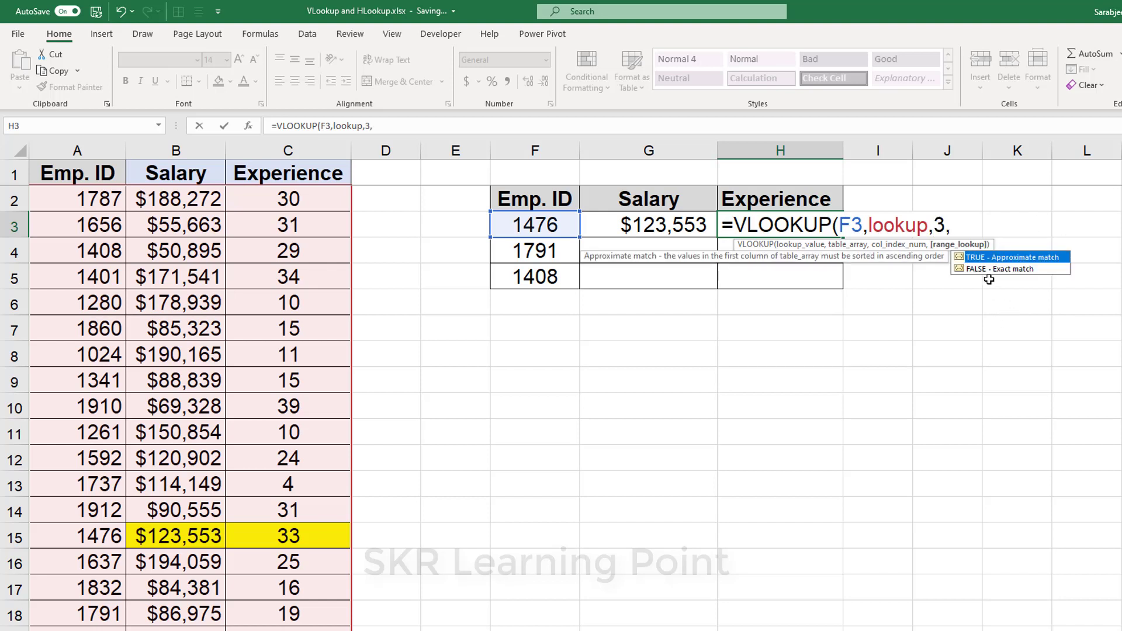
type("0")
type(")")
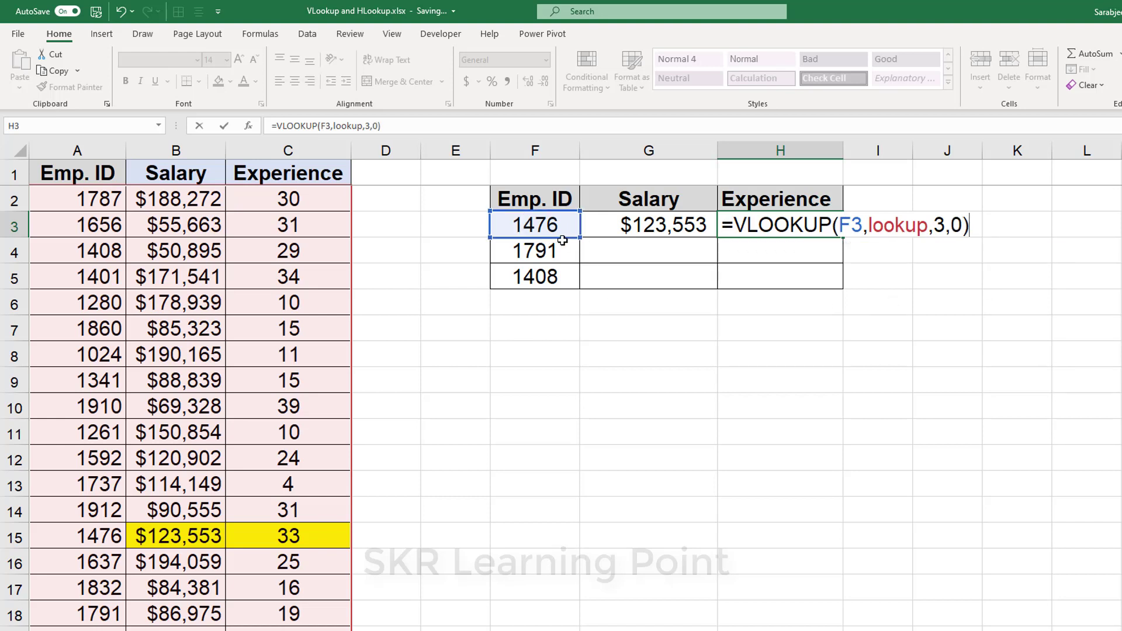
left_click(152, 534)
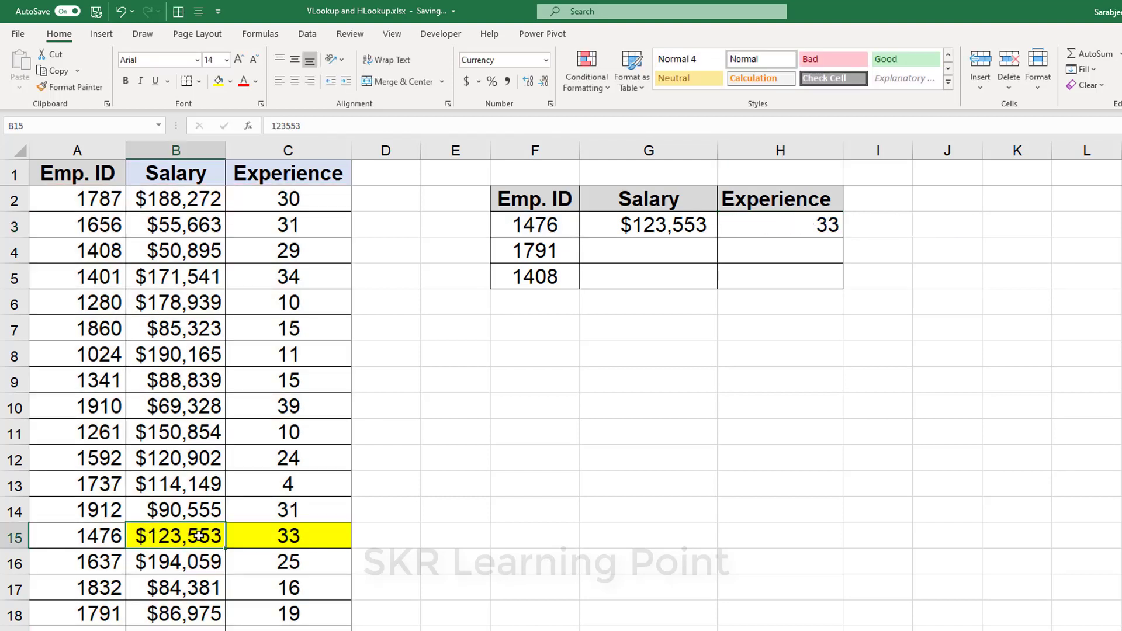
left_click_drag(198, 535, 285, 534)
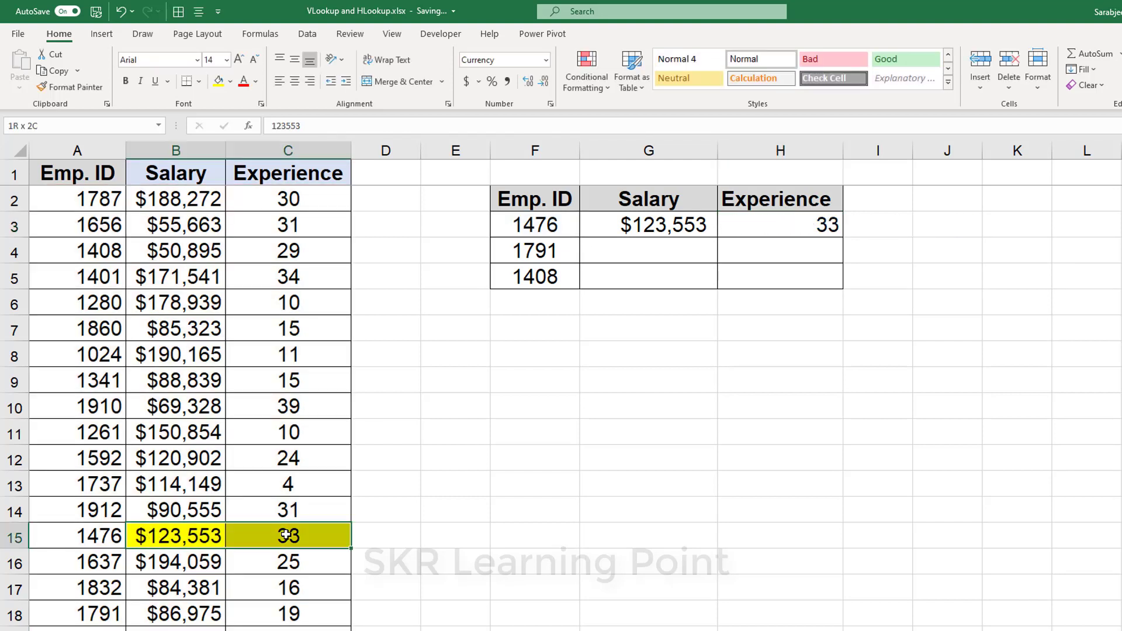
left_click(99, 537)
left_click(160, 535)
left_click(262, 537, "shift")
left_click(290, 533)
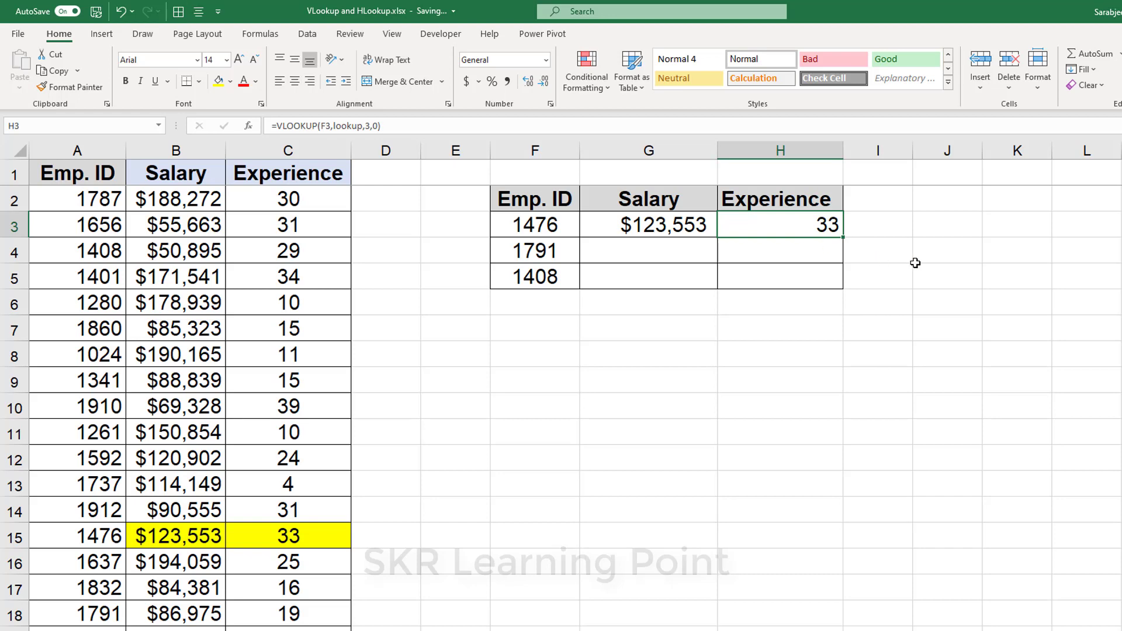
key("F2")
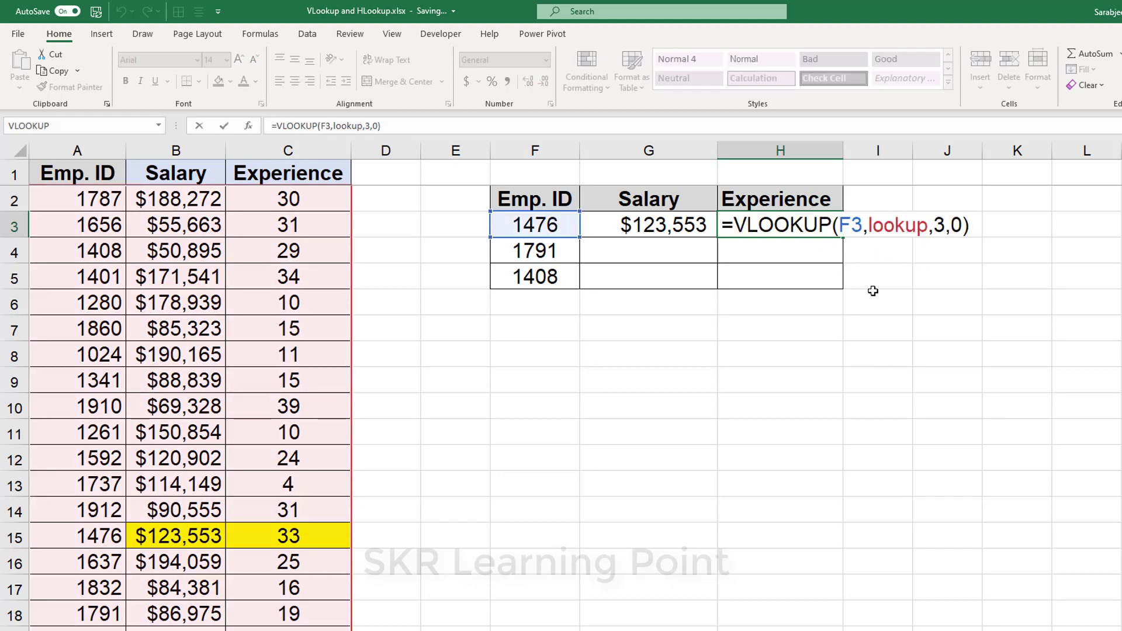
key("Return")
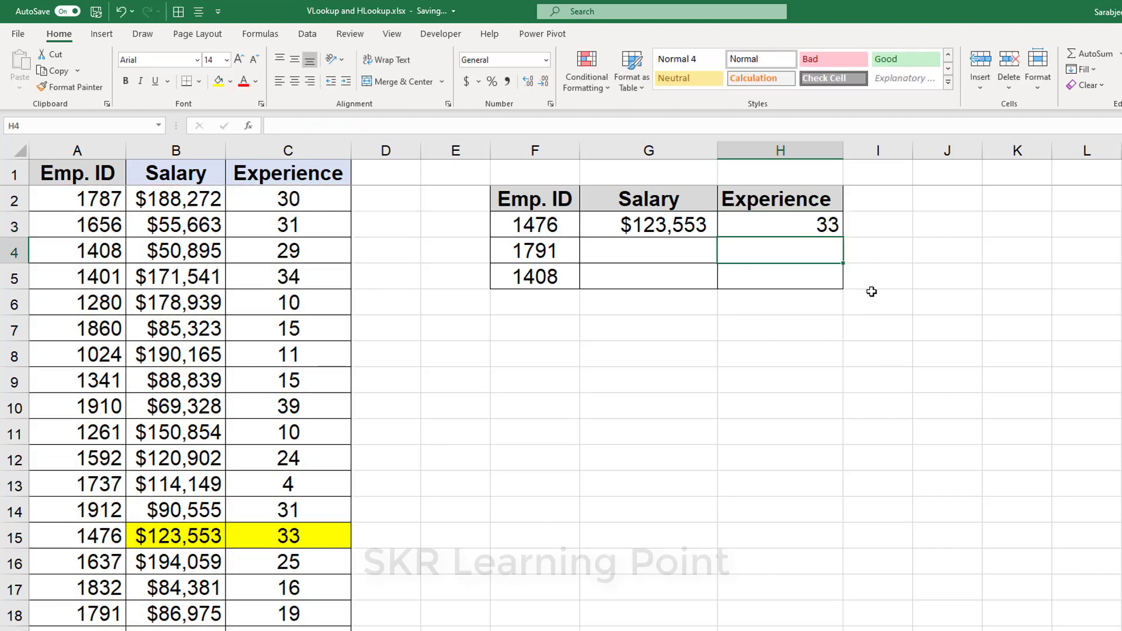
key("Up")
Fill G3:H3 down to row 5, giving $86,975/19 for 1791 and $50,895/29 for 1408
mouse_move(655, 228)
left_mouse_down()
mouse_move(846, 228)
mouse_move(836, 287)
left_mouse_up()
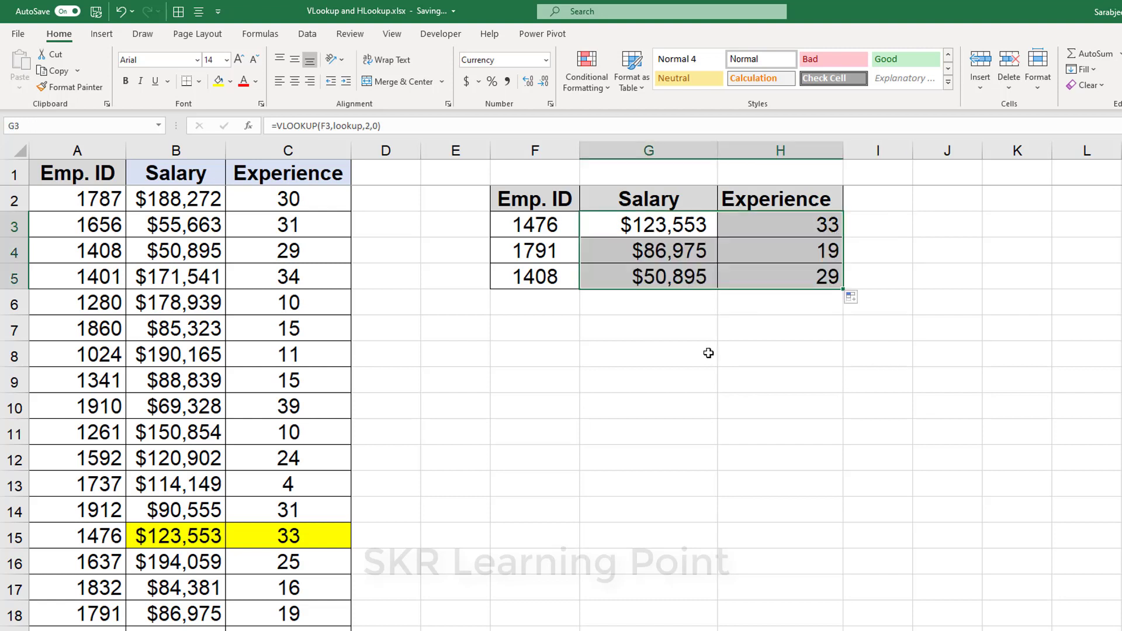
left_click(743, 381)
left_click(657, 278)
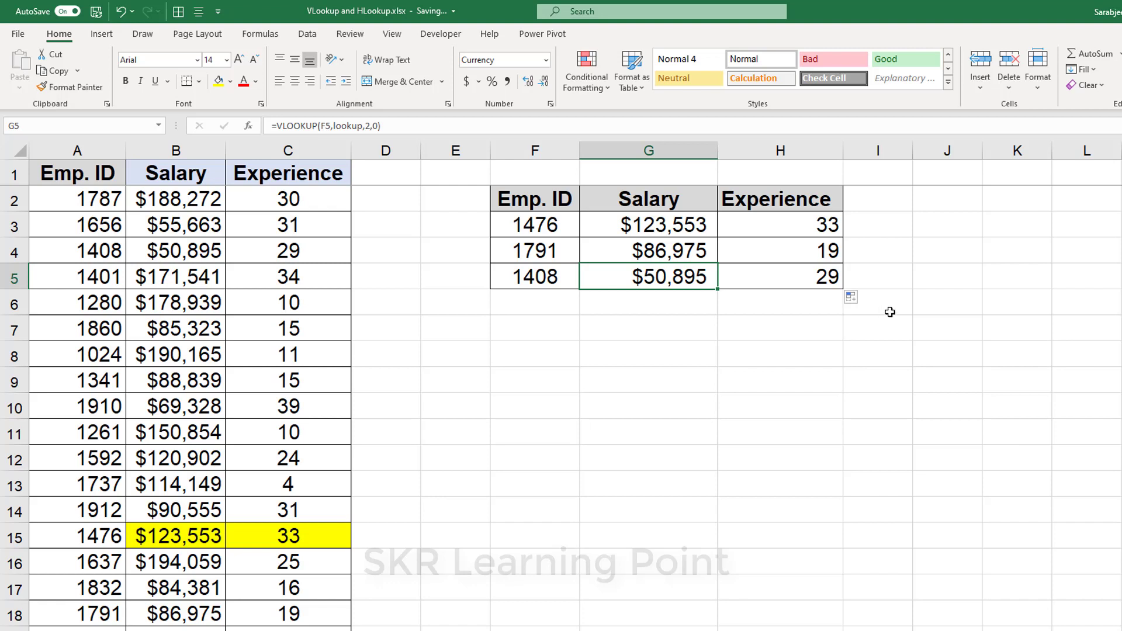
left_click(812, 274)
key("F2")
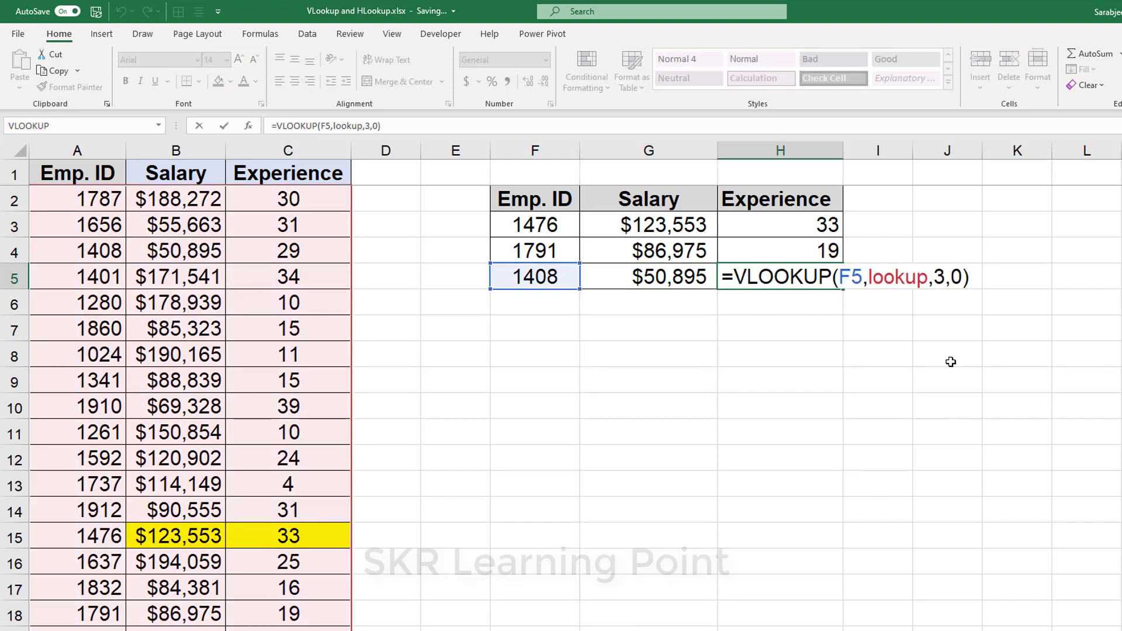
key("Left")
key("BackSpace")
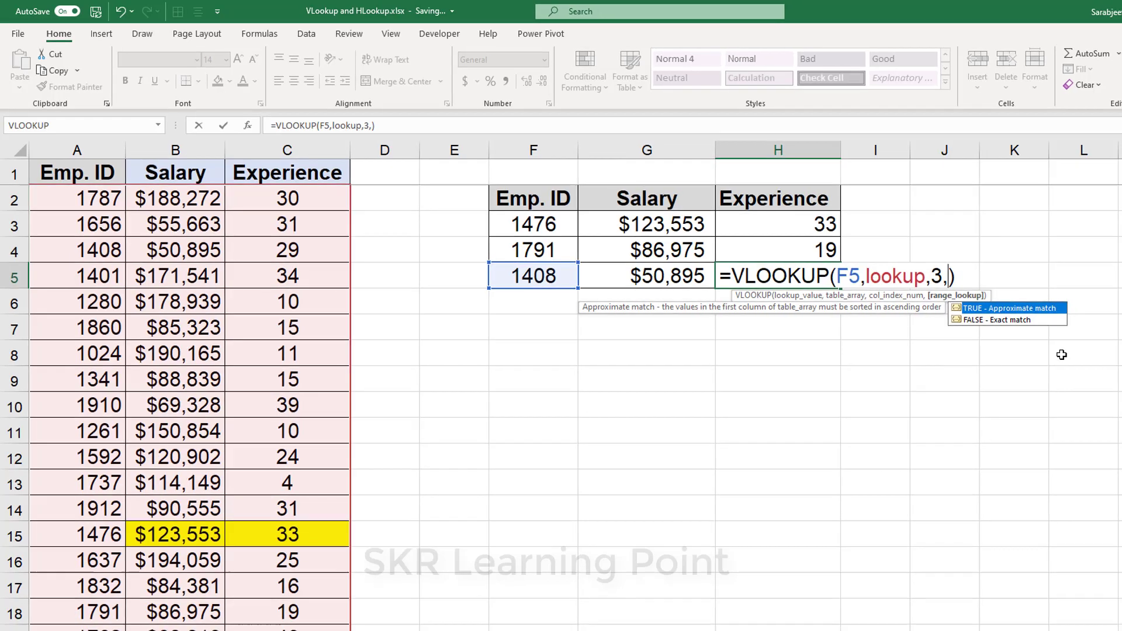
type("0")
key("ctrl+Return")
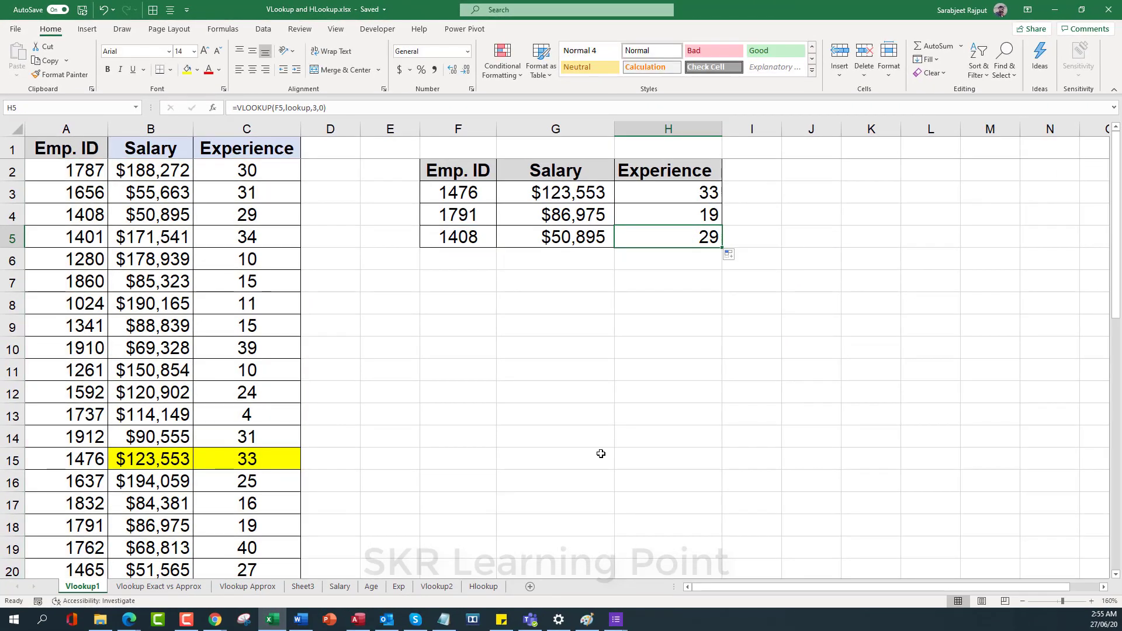